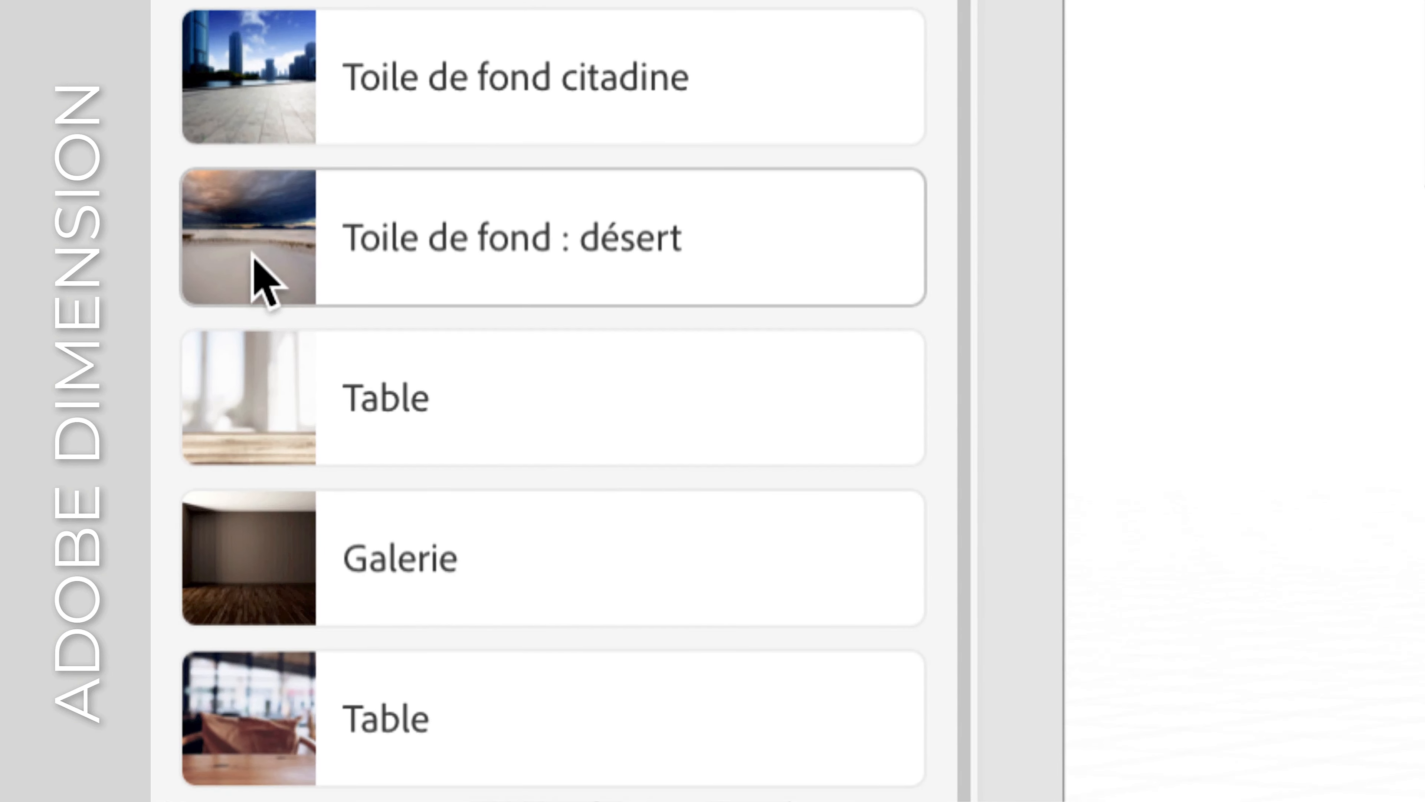
Step: Apply the "Toile de fond : désert" background and match the scene to it with Proportions de l'image, Lumière du jour extérieure and camera perspective
click(253, 254)
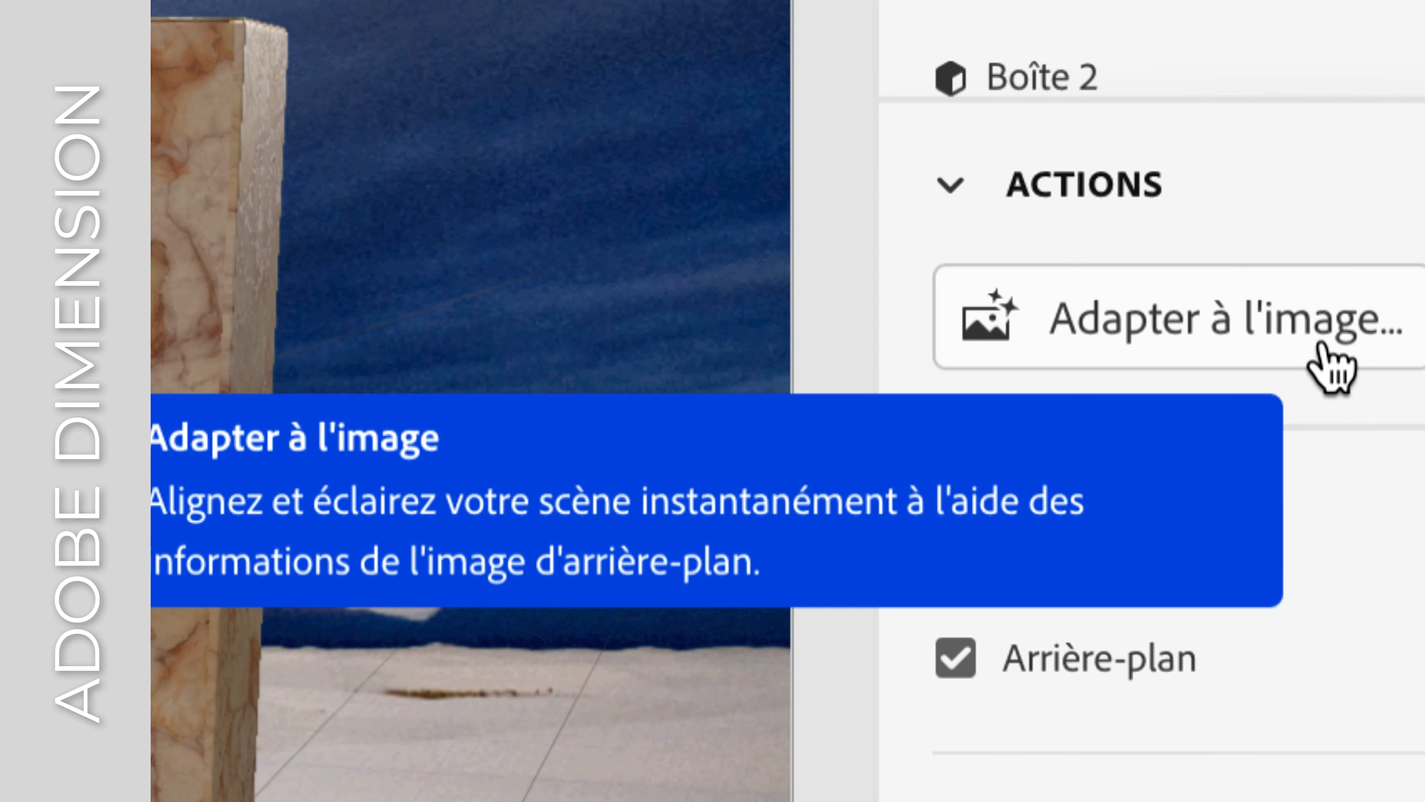
click(1324, 344)
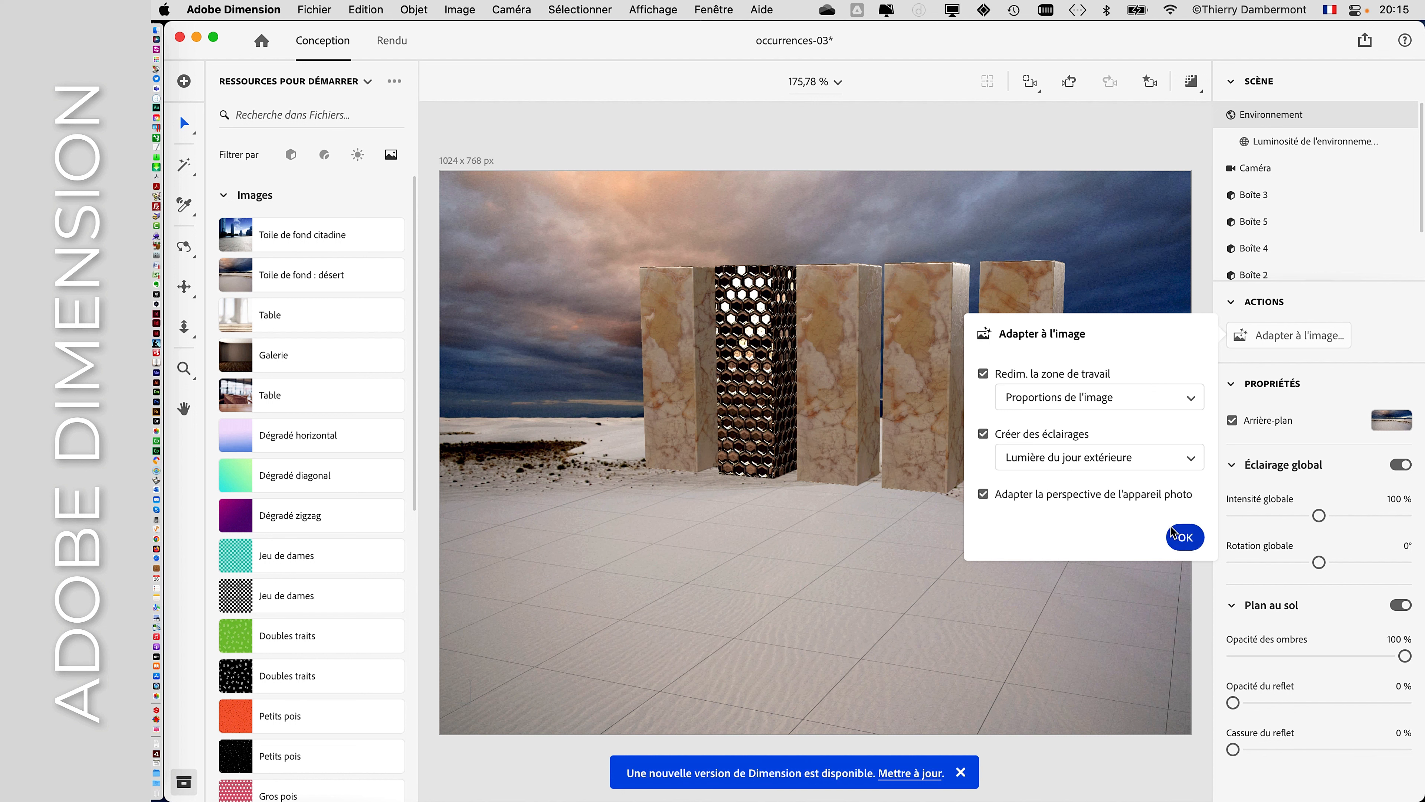
click(1183, 538)
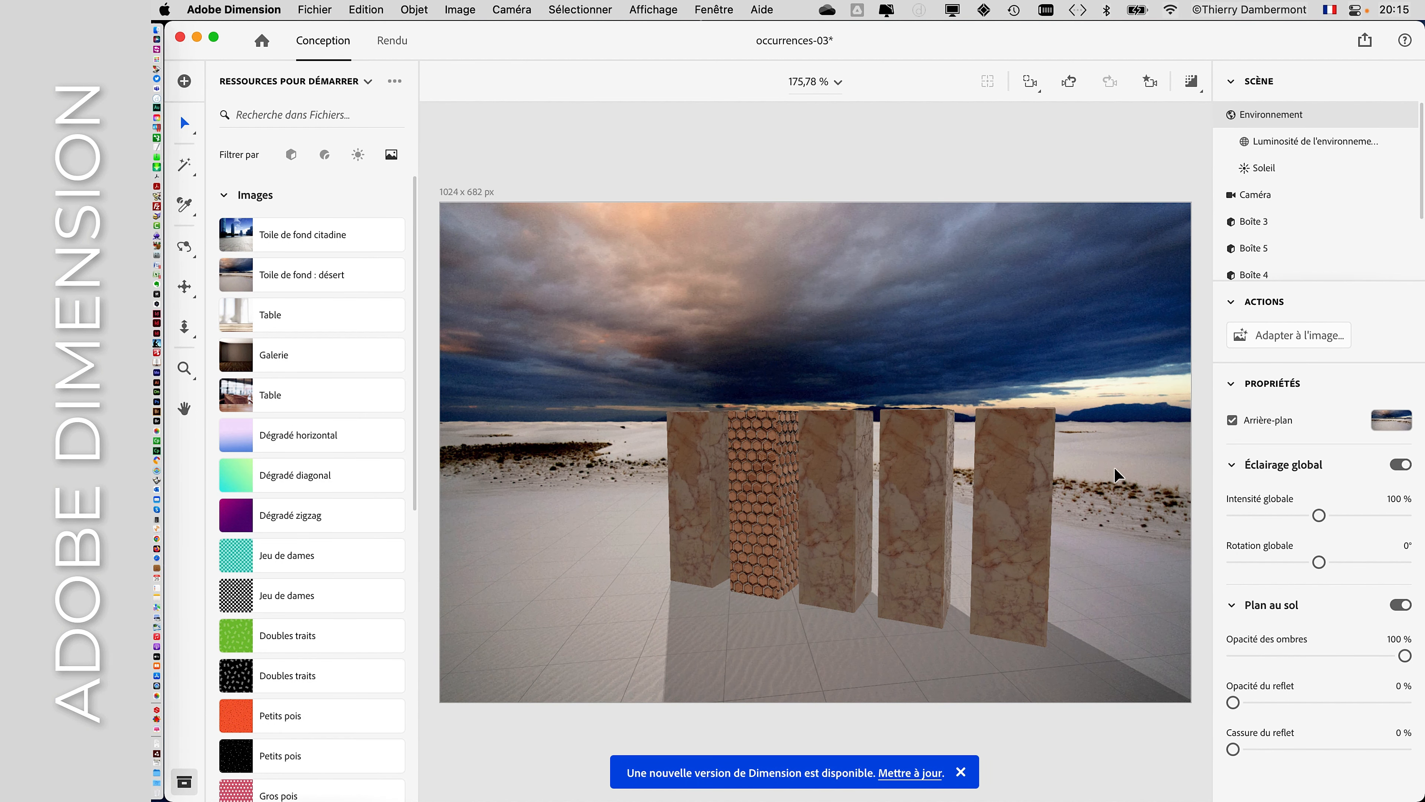
Step: Examine how the boxes' perspective and shadows fit the desert backdrop from several camera angles, undoing the camera moves that break the horizon
drag(1114, 468, 1081, 451)
right_drag(913, 463, 573, 445)
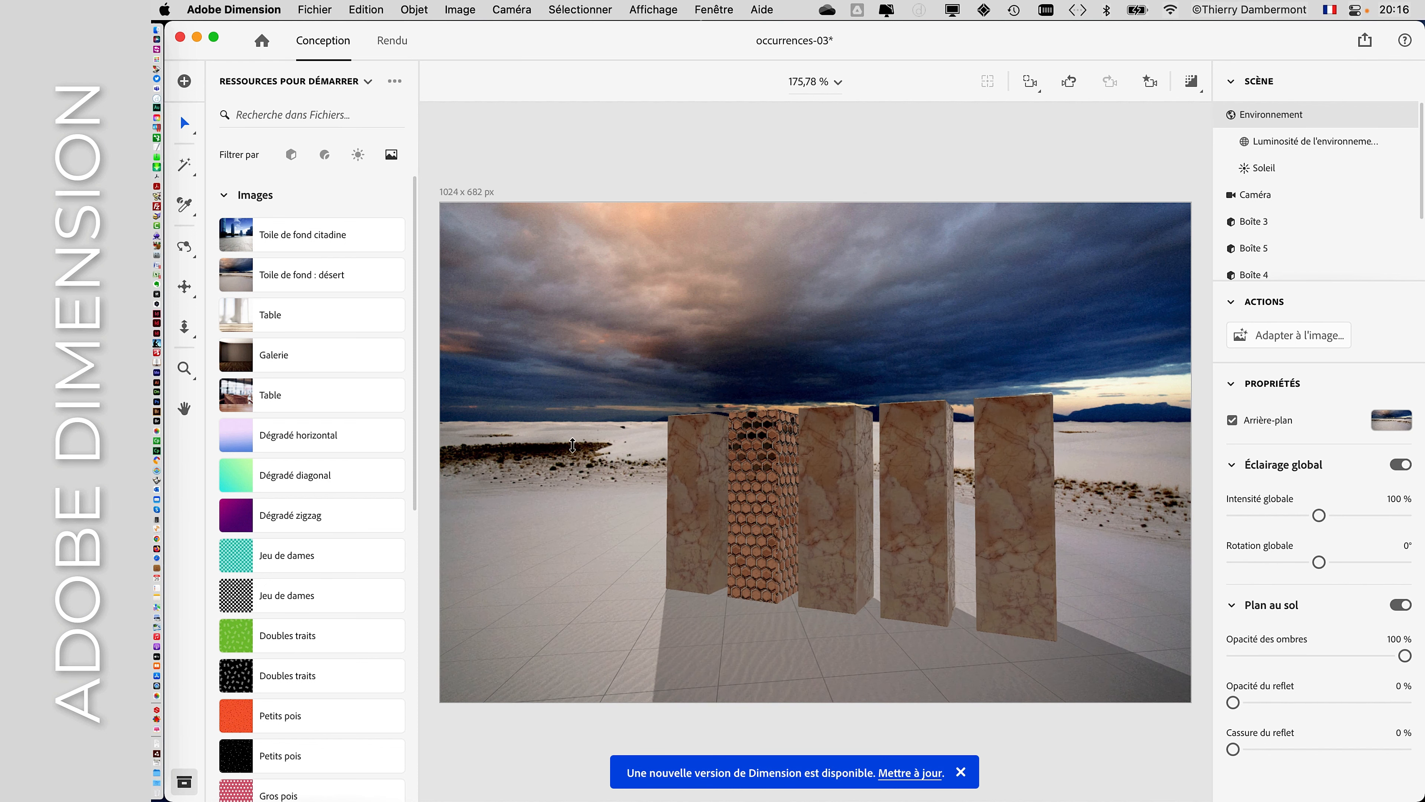
drag(572, 445, 621, 631)
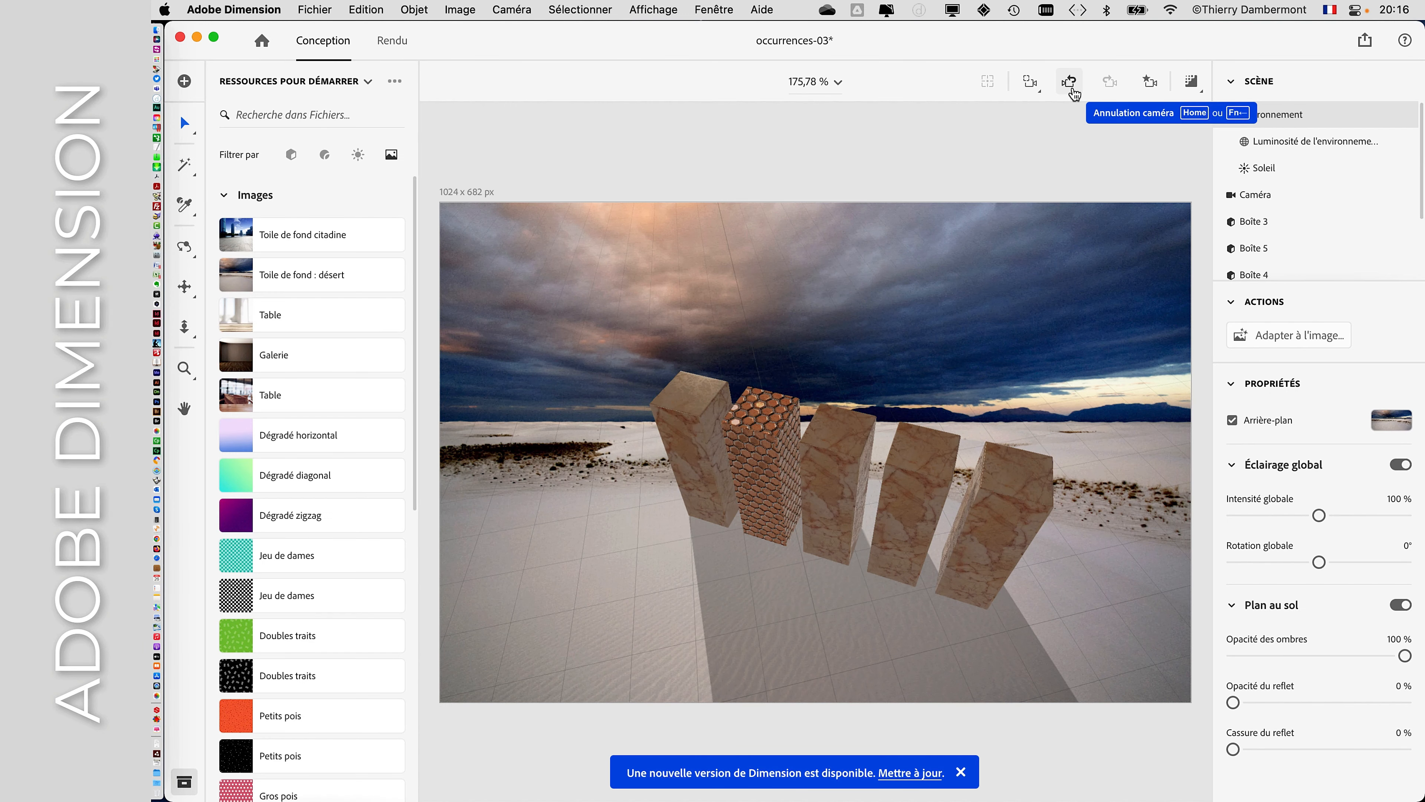
click(1071, 88)
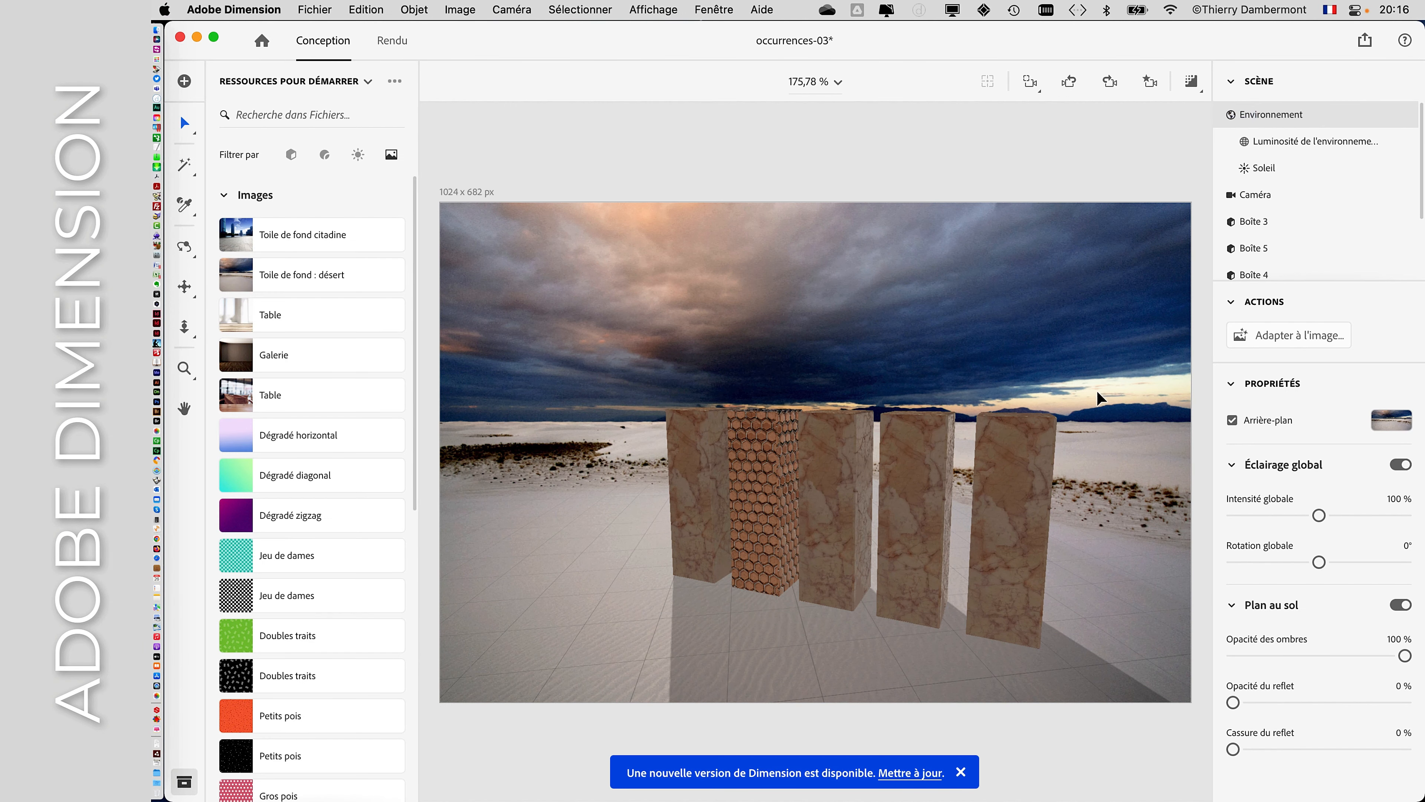
right_drag(1106, 427, 711, 429)
right_drag(1078, 473, 1125, 457)
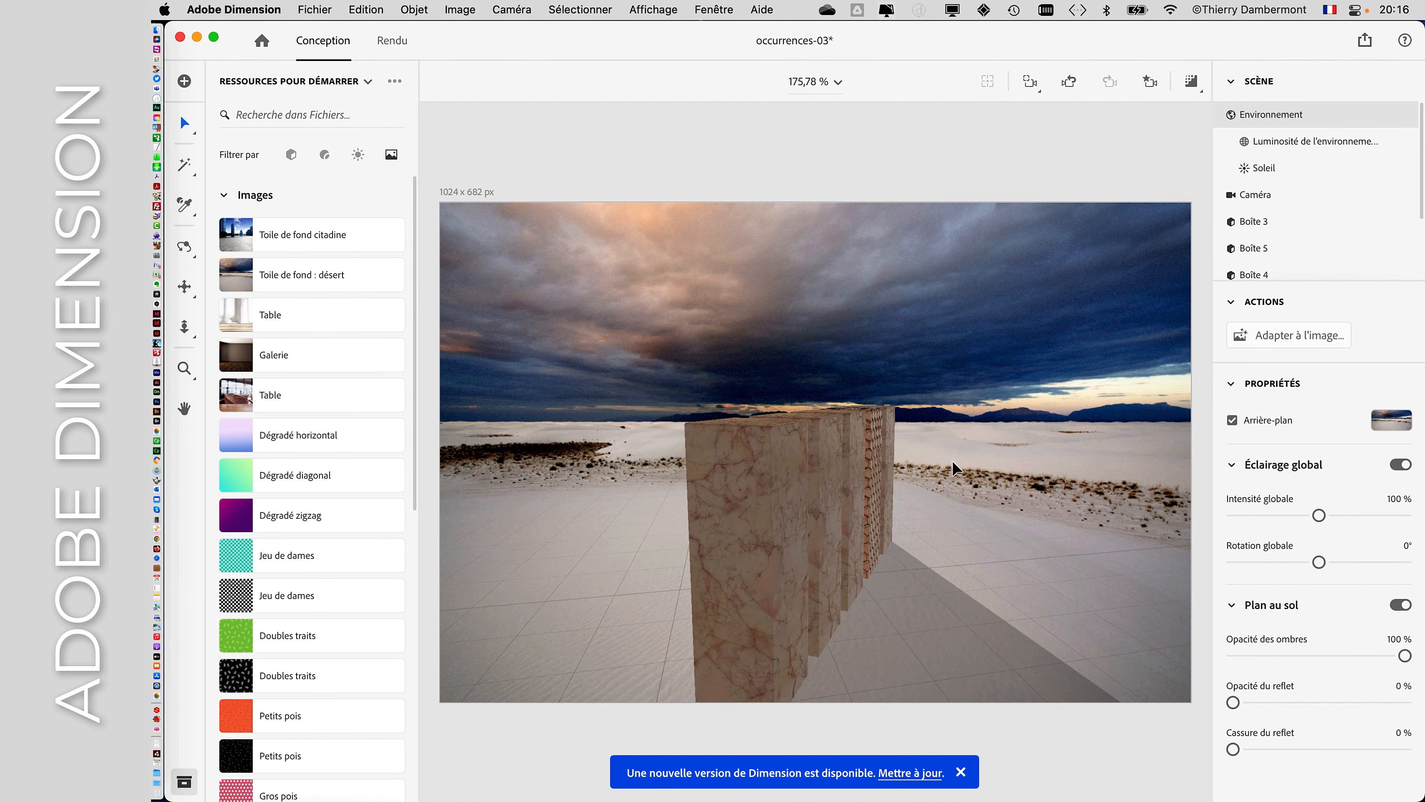
right_drag(952, 461, 1120, 461)
right_drag(654, 514, 1111, 547)
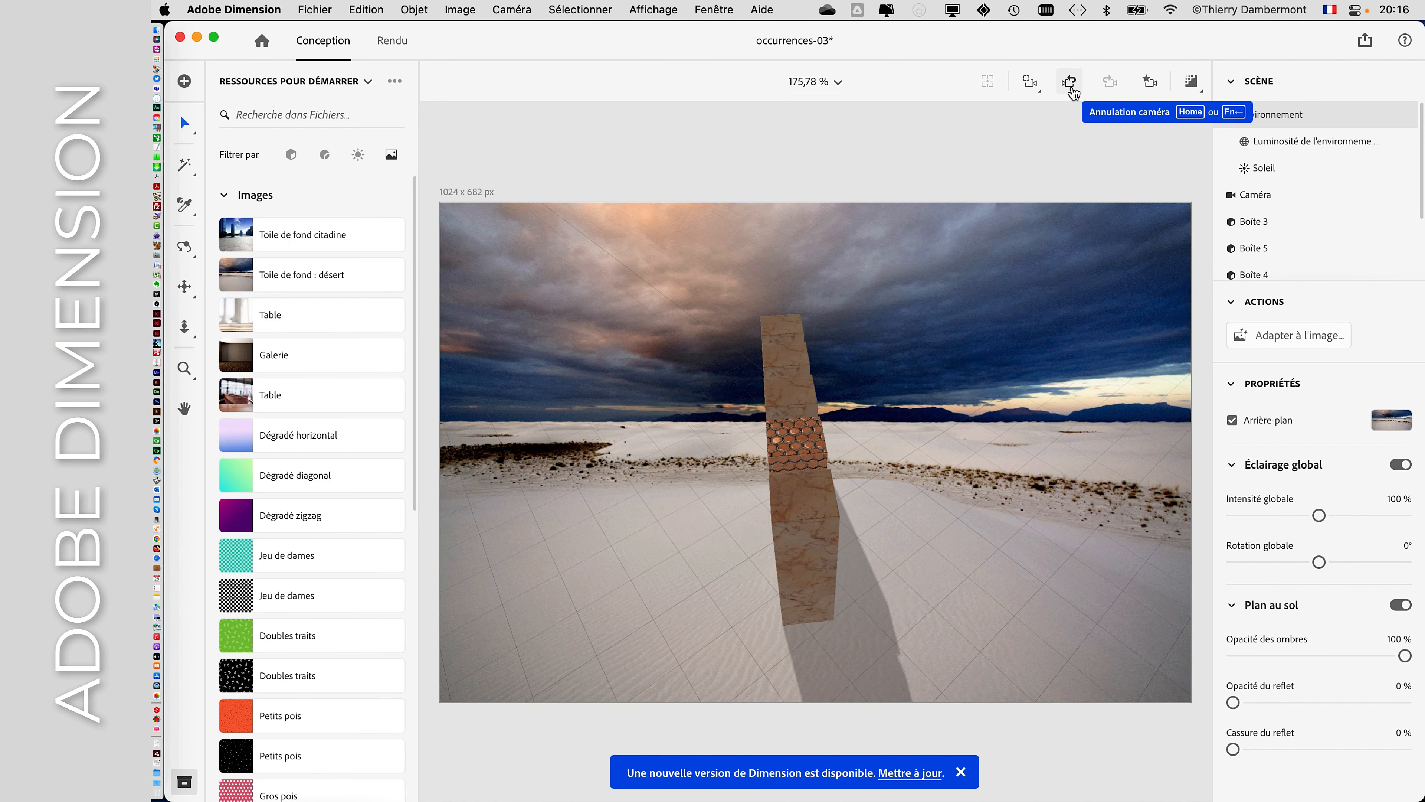
click(1071, 87)
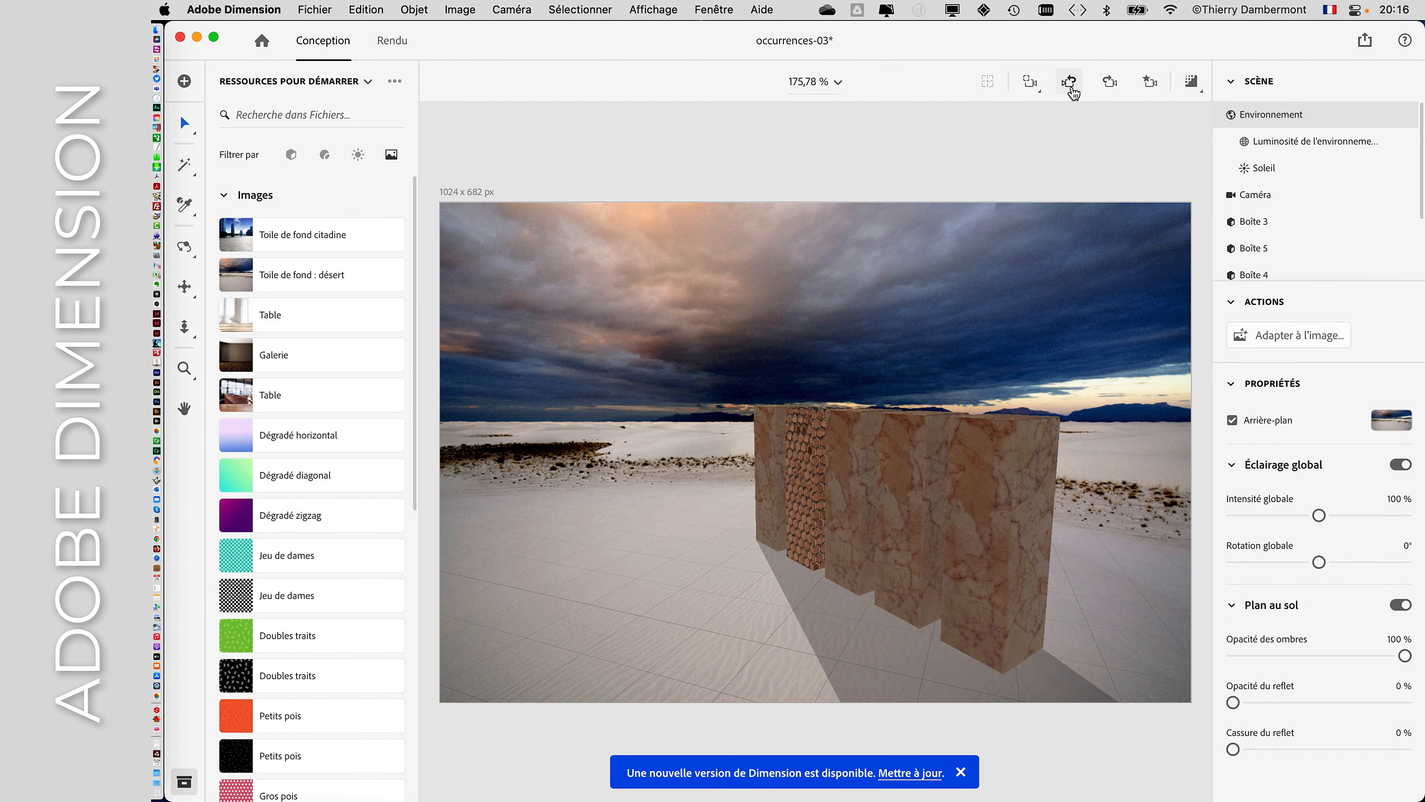
Step: Examine the row of five boxes against the desert from the front and at an angle, both close up and farther away
right_drag(1112, 462, 753, 438)
click(753, 439)
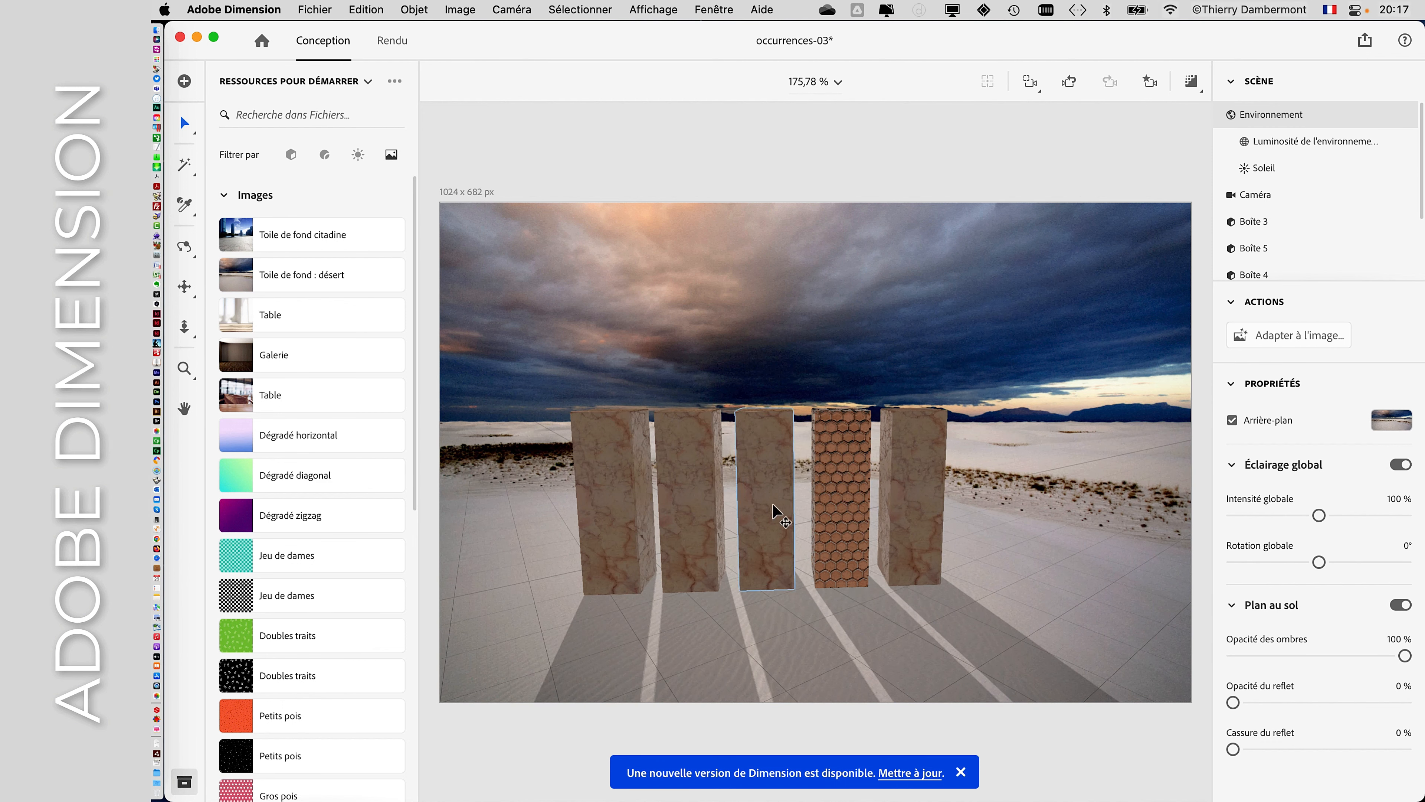
scroll(773, 503, down, 5)
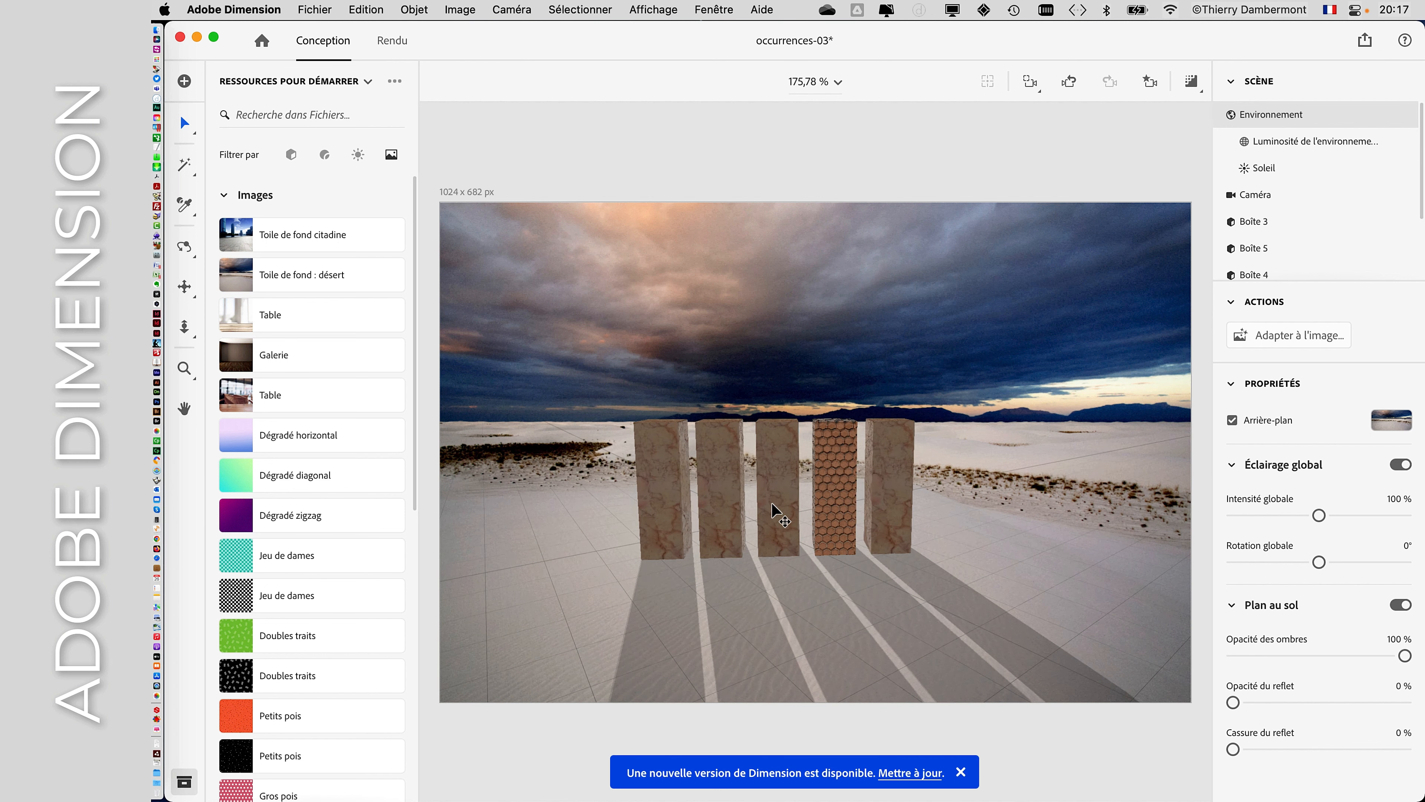
scroll(772, 507, up, 5)
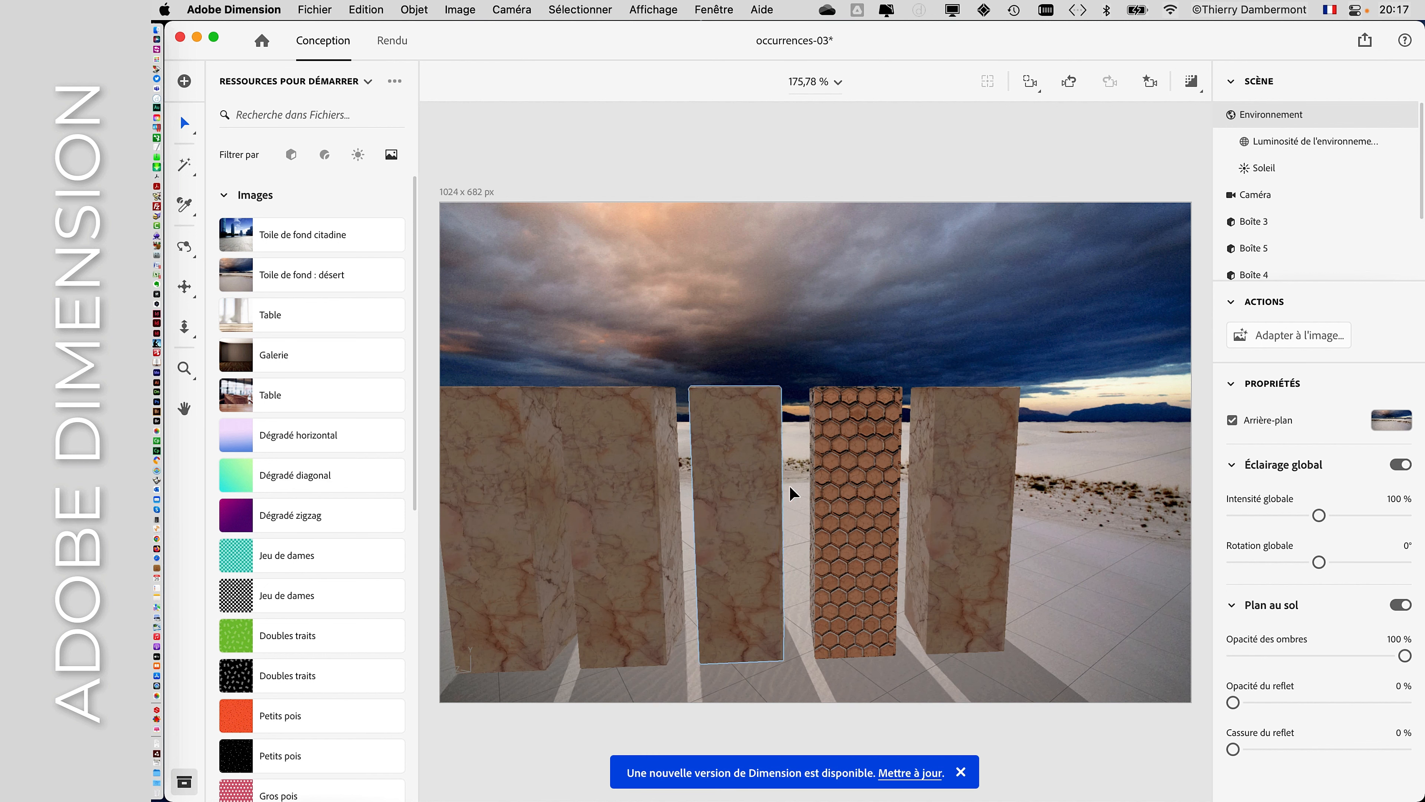
click(789, 486)
scroll(766, 314, down, 2)
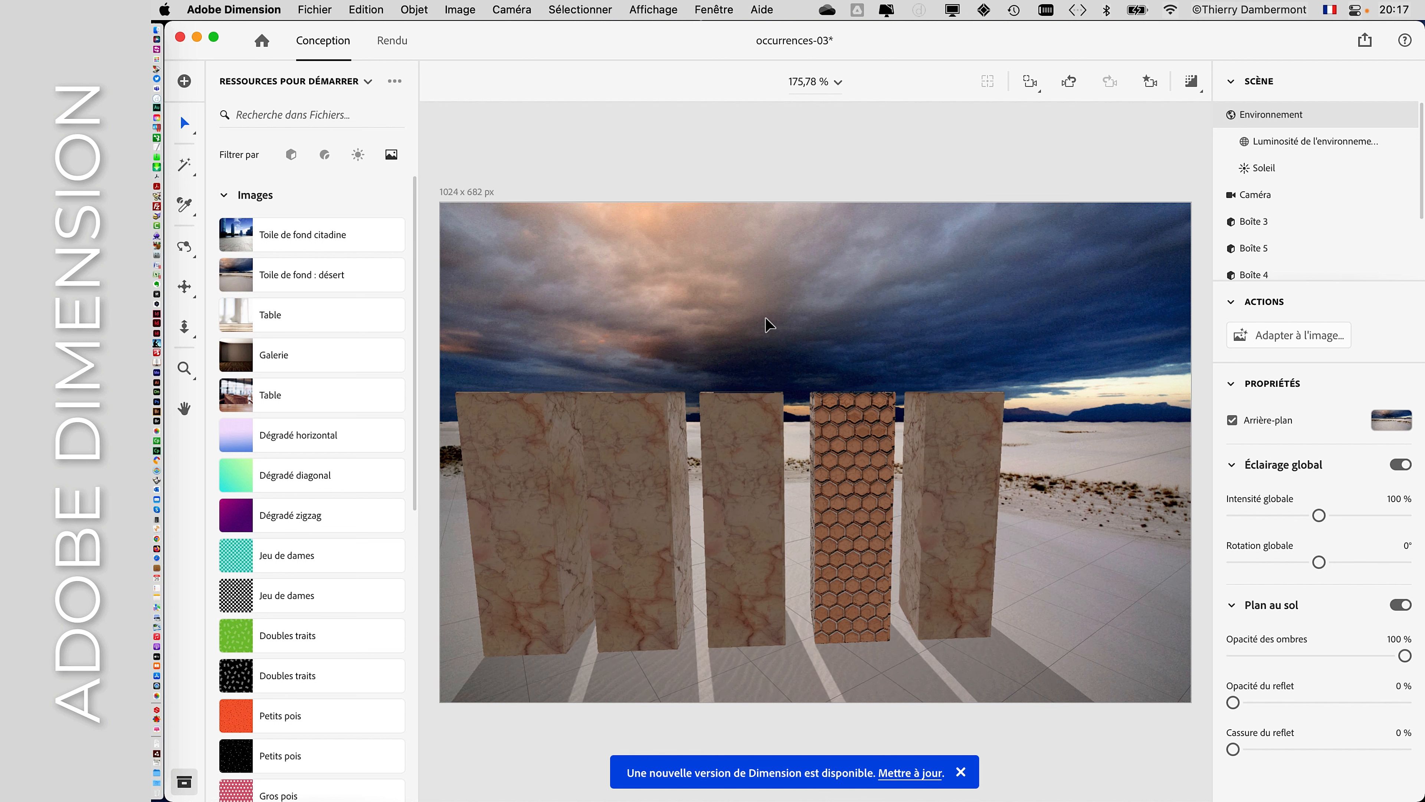
middle_drag(875, 329, 789, 329)
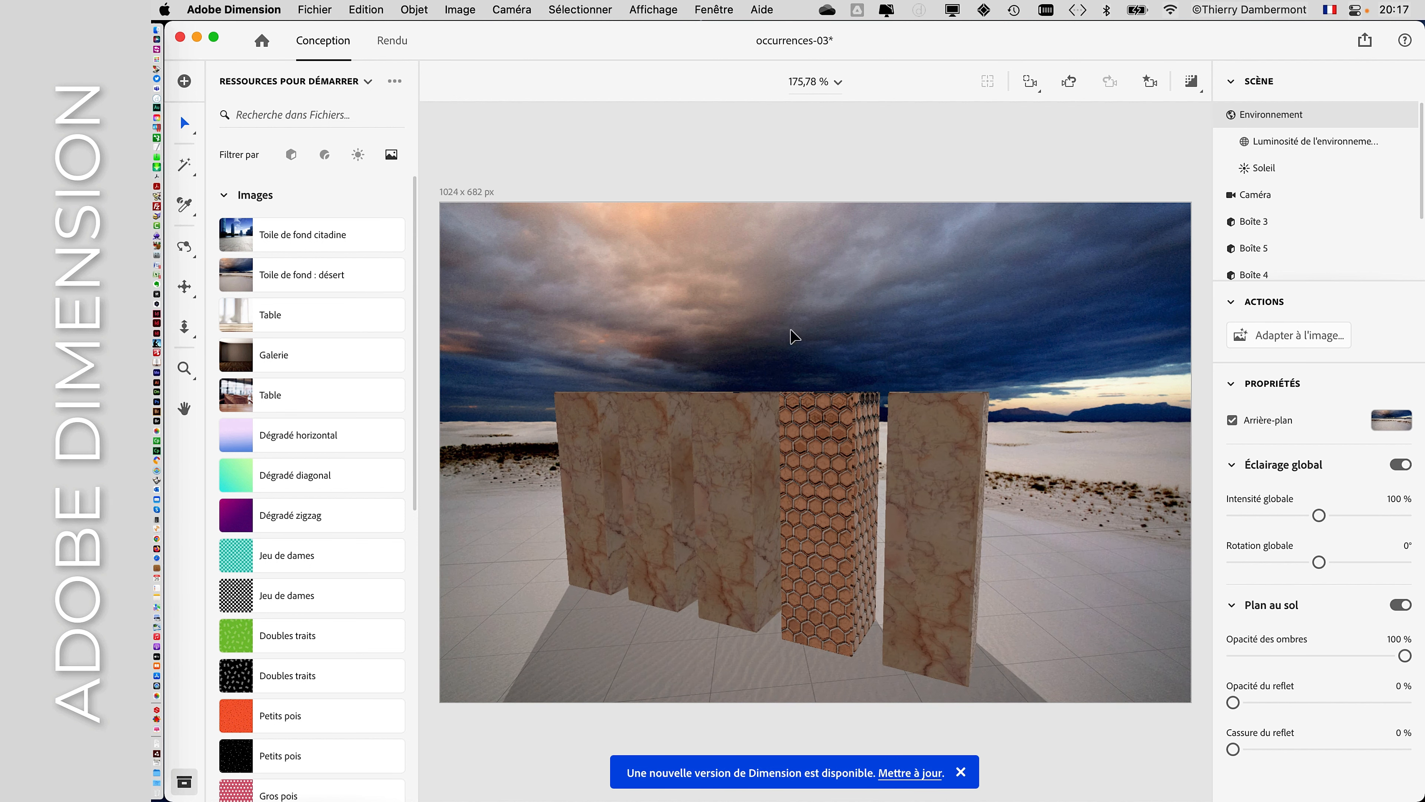
scroll(881, 407, down, 3)
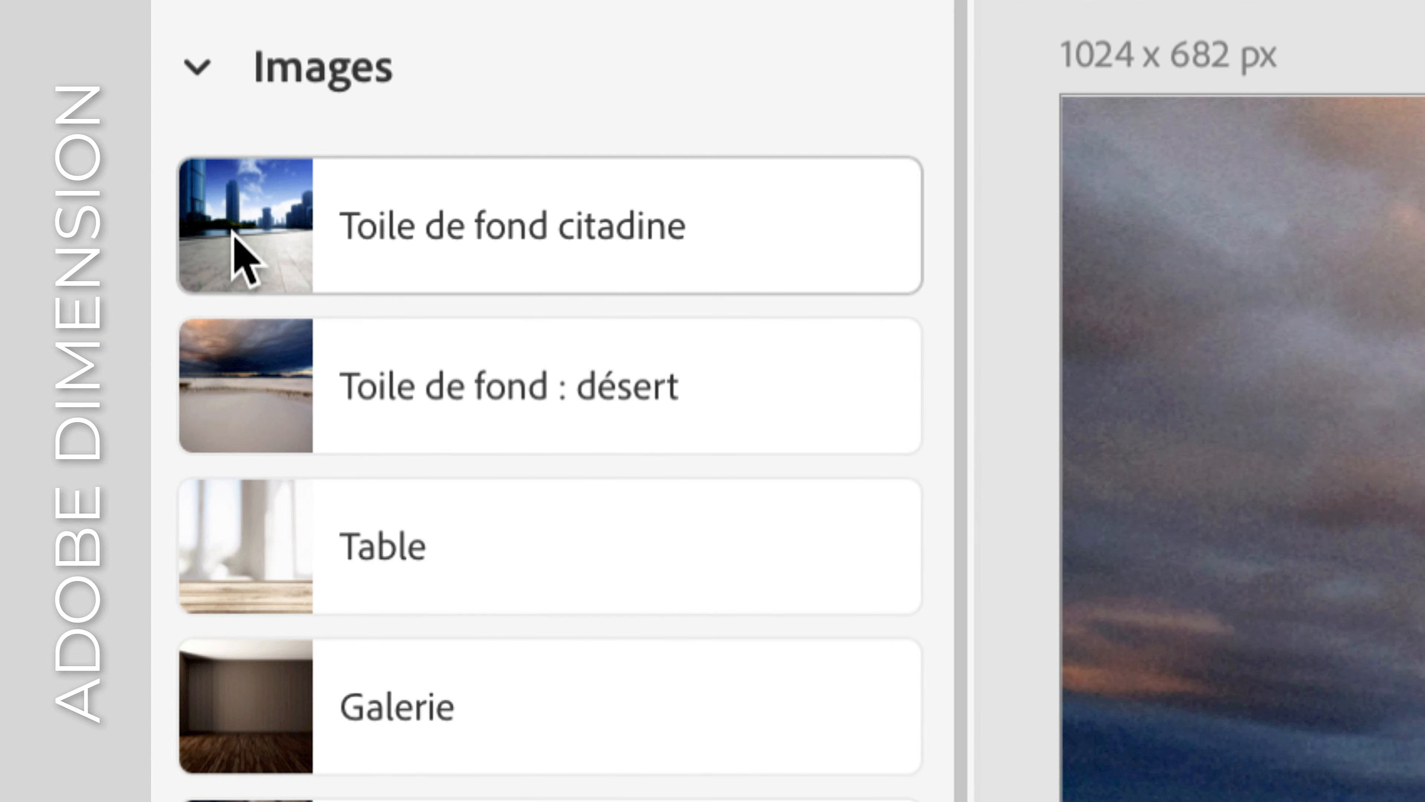
Step: Apply the "Toile de fond citadine" background and match the scene to it with Proportions de l'image, Lumière du jour extérieure and camera perspective
click(227, 233)
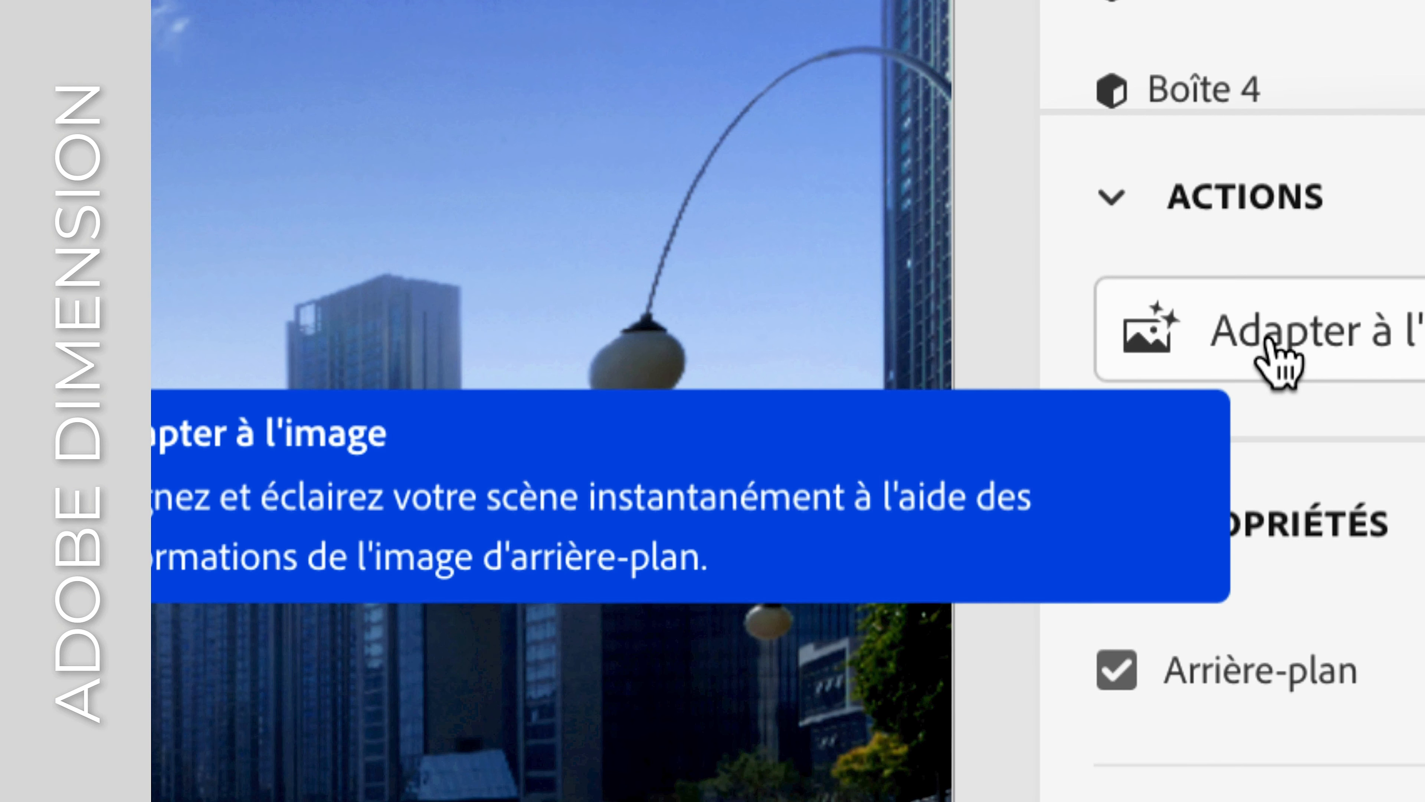
click(1271, 344)
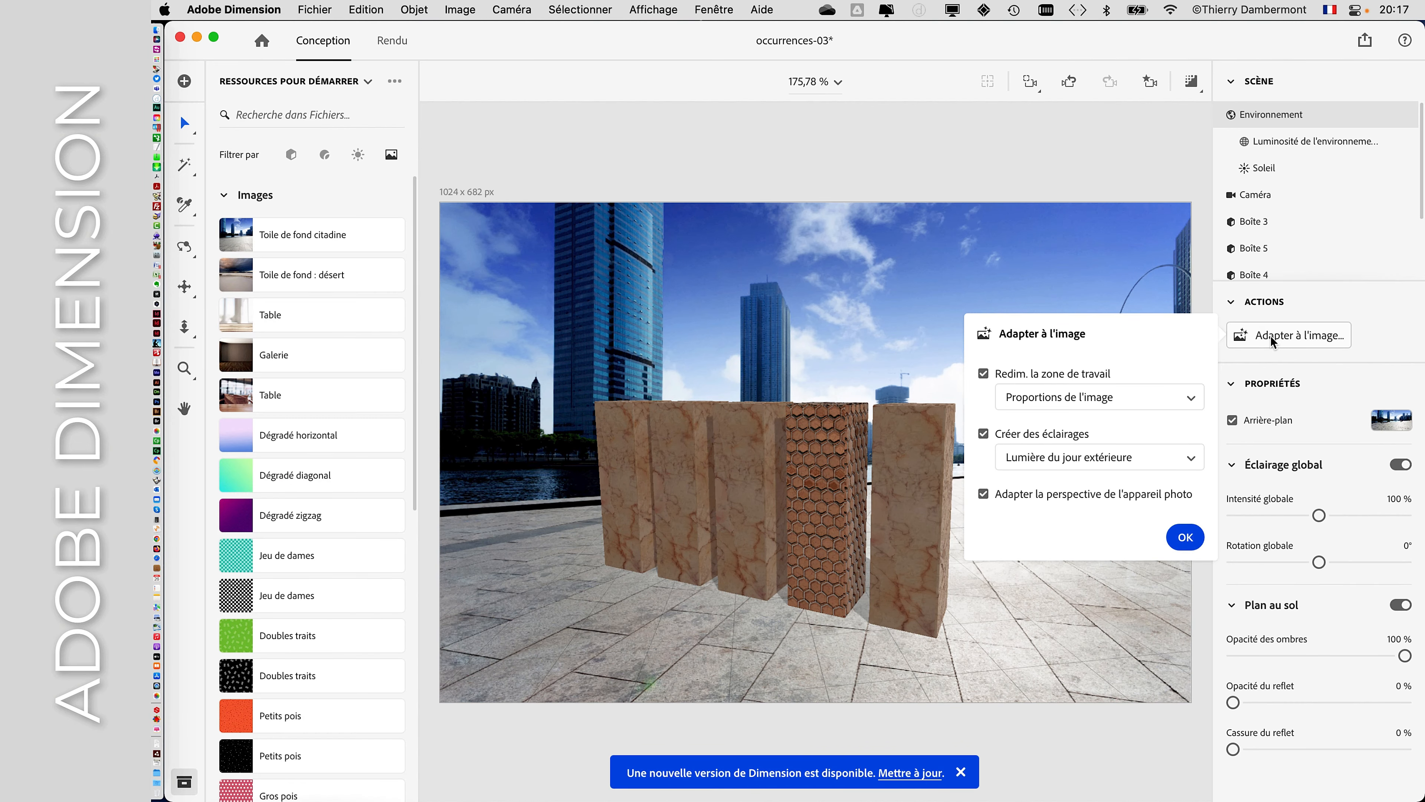
click(1185, 536)
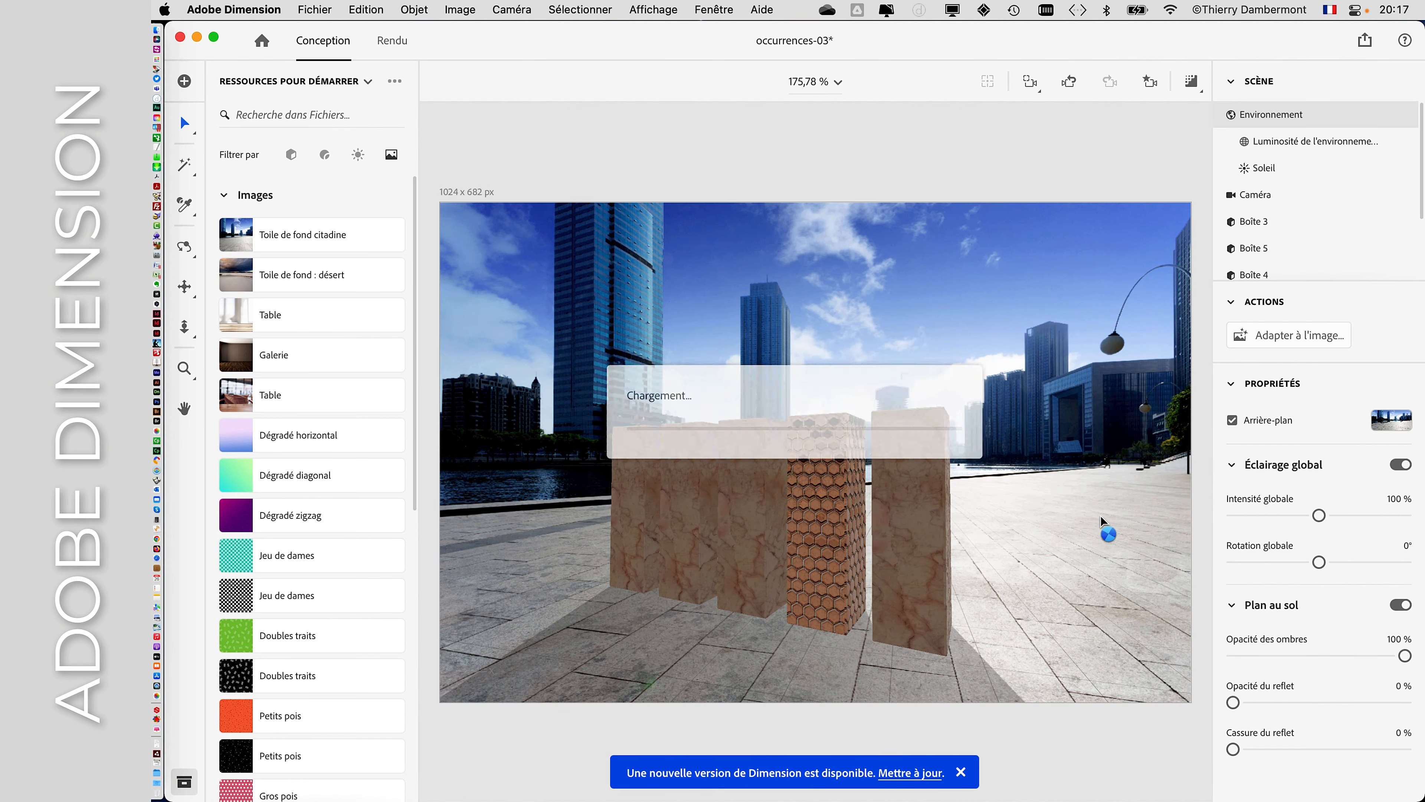
Step: Move all the boxes together along the ground to about X 1,3 cm and Z -18,7 cm
right_drag(1061, 513, 1137, 501)
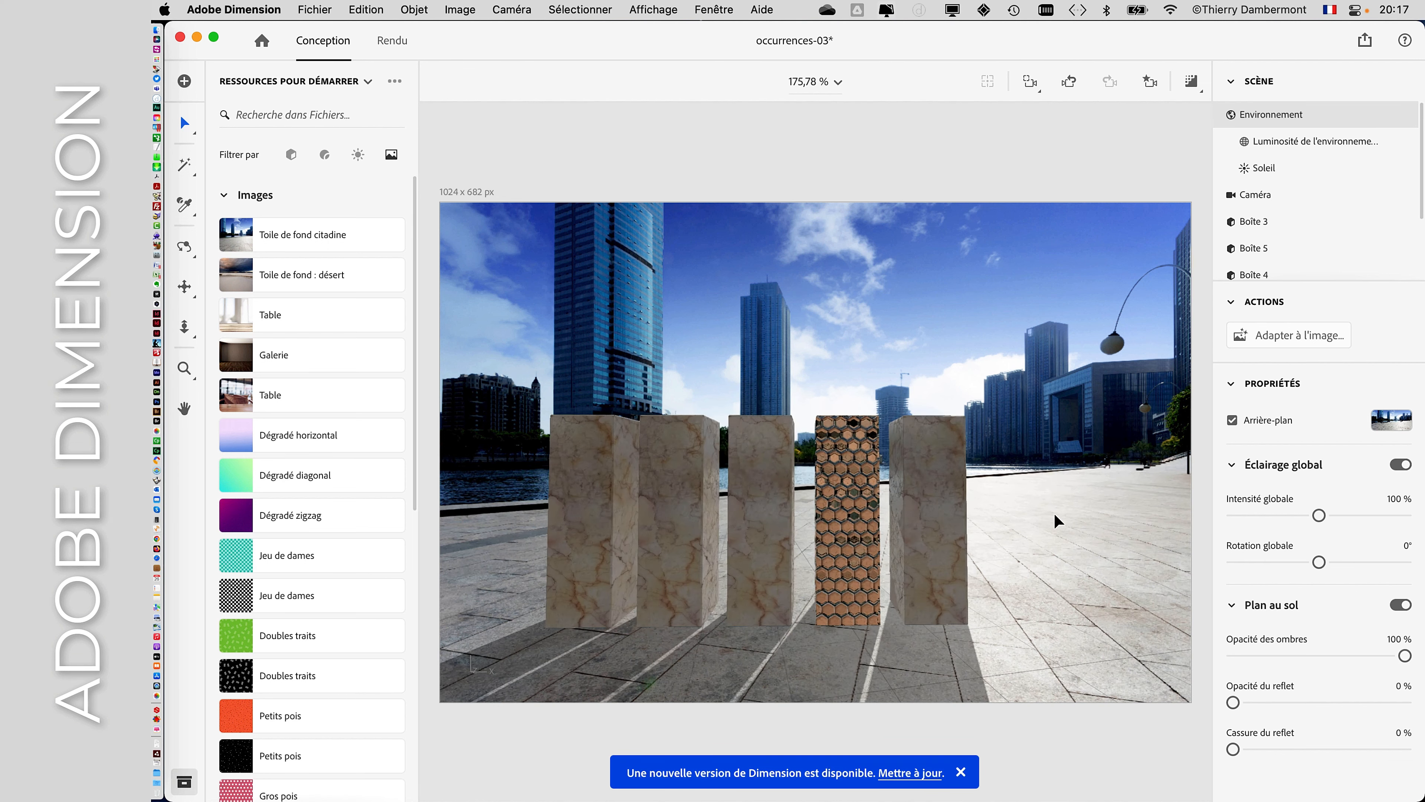
right_drag(1044, 512, 1103, 512)
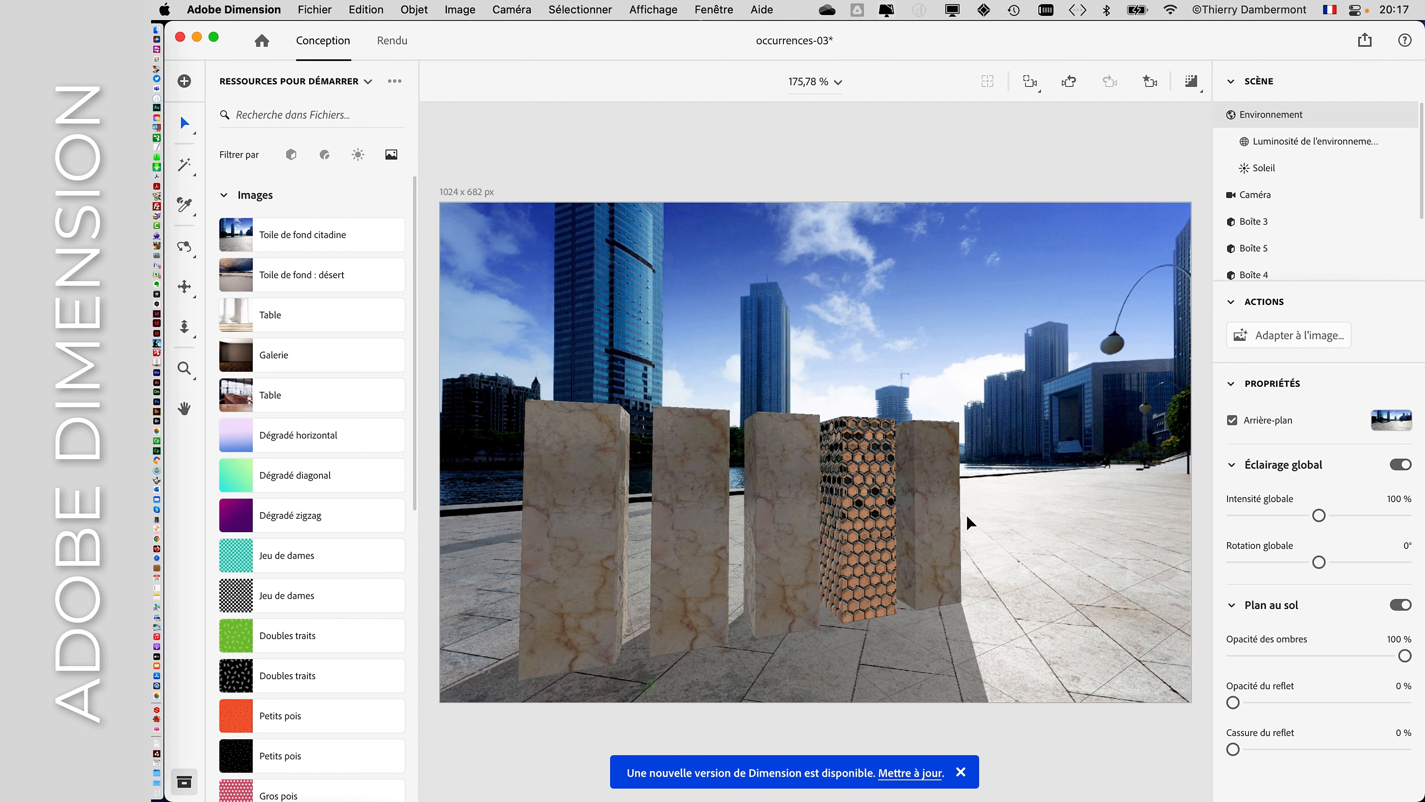
key(super+a)
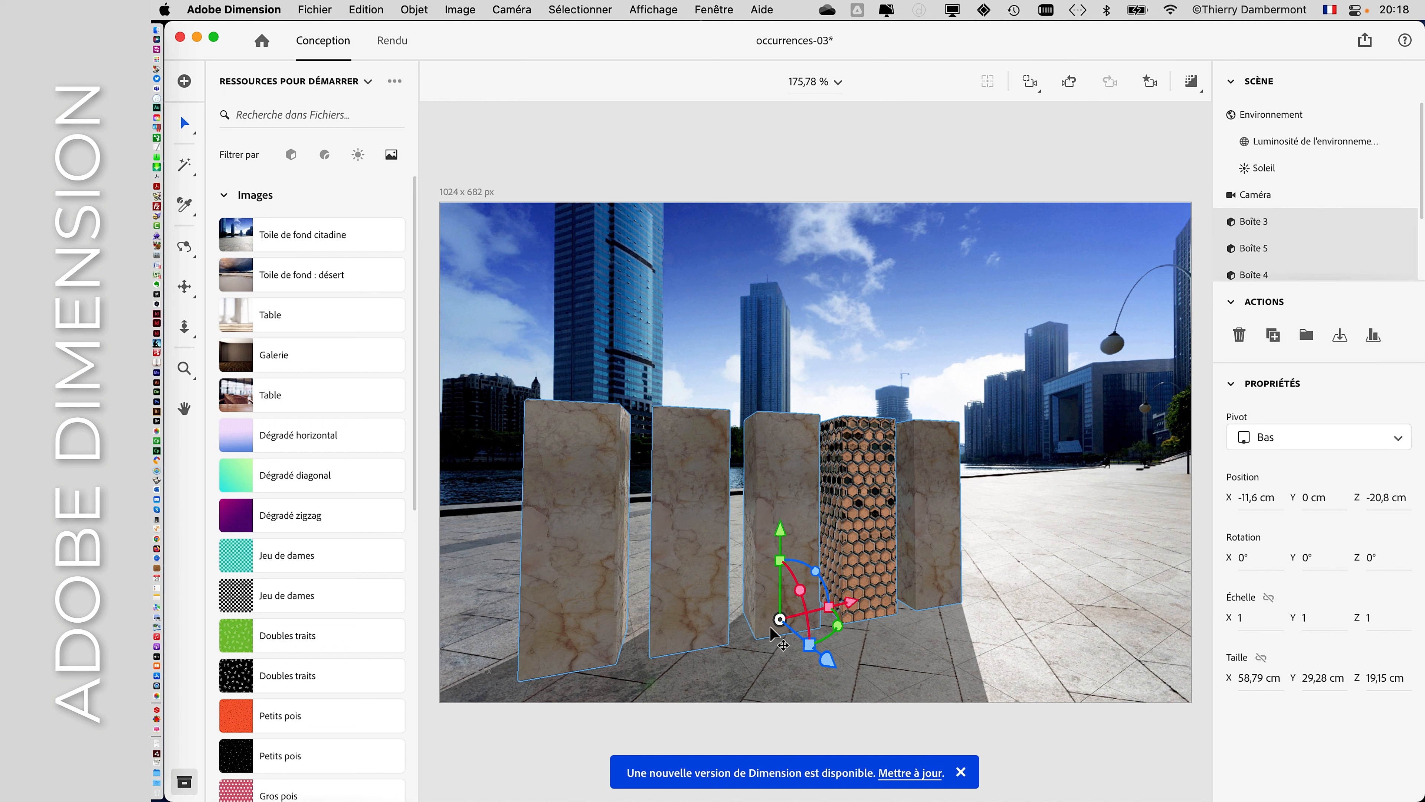
drag(779, 619, 859, 605)
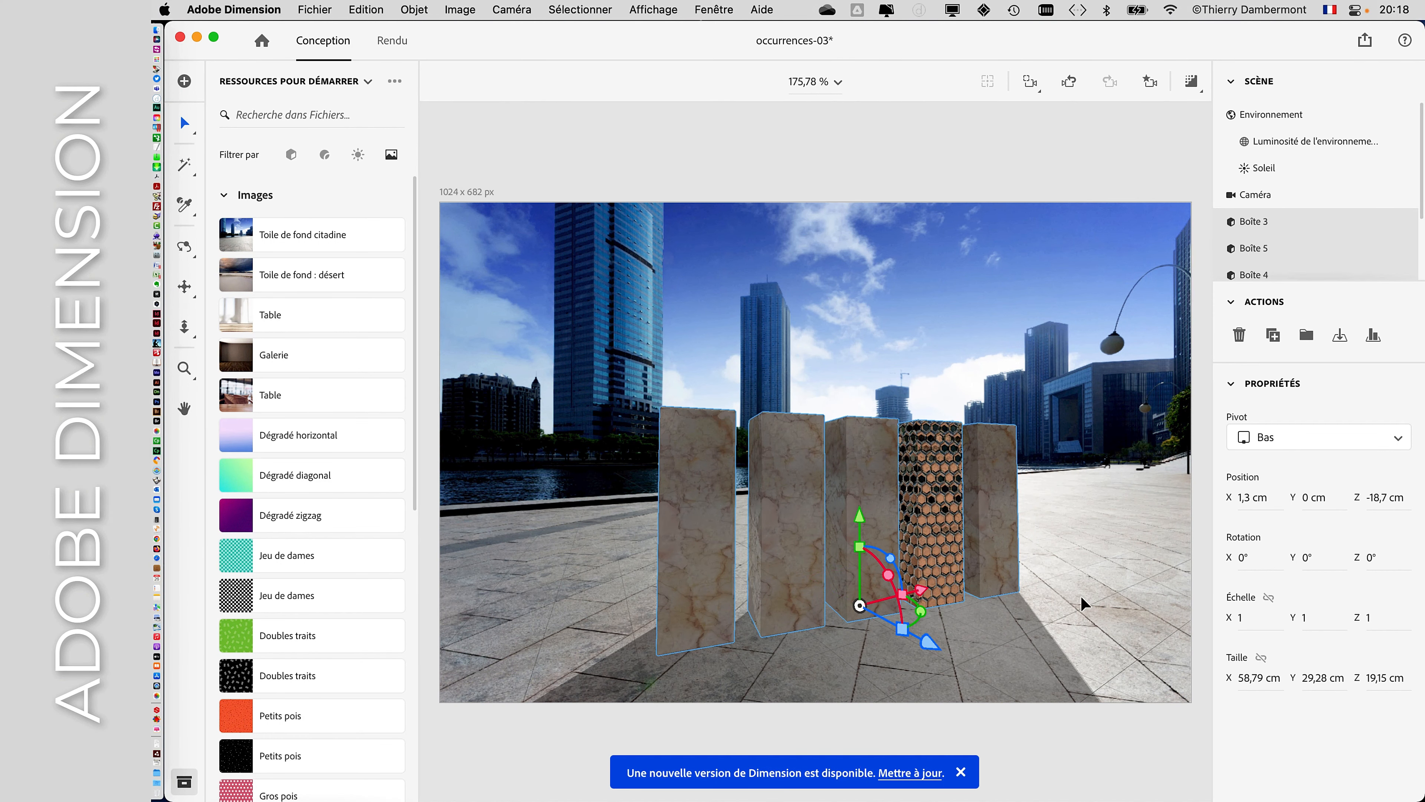
Step: Add the three-point directional lighting preset (Éclairage à 3 points) to the city scene
right_drag(1083, 548, 950, 563)
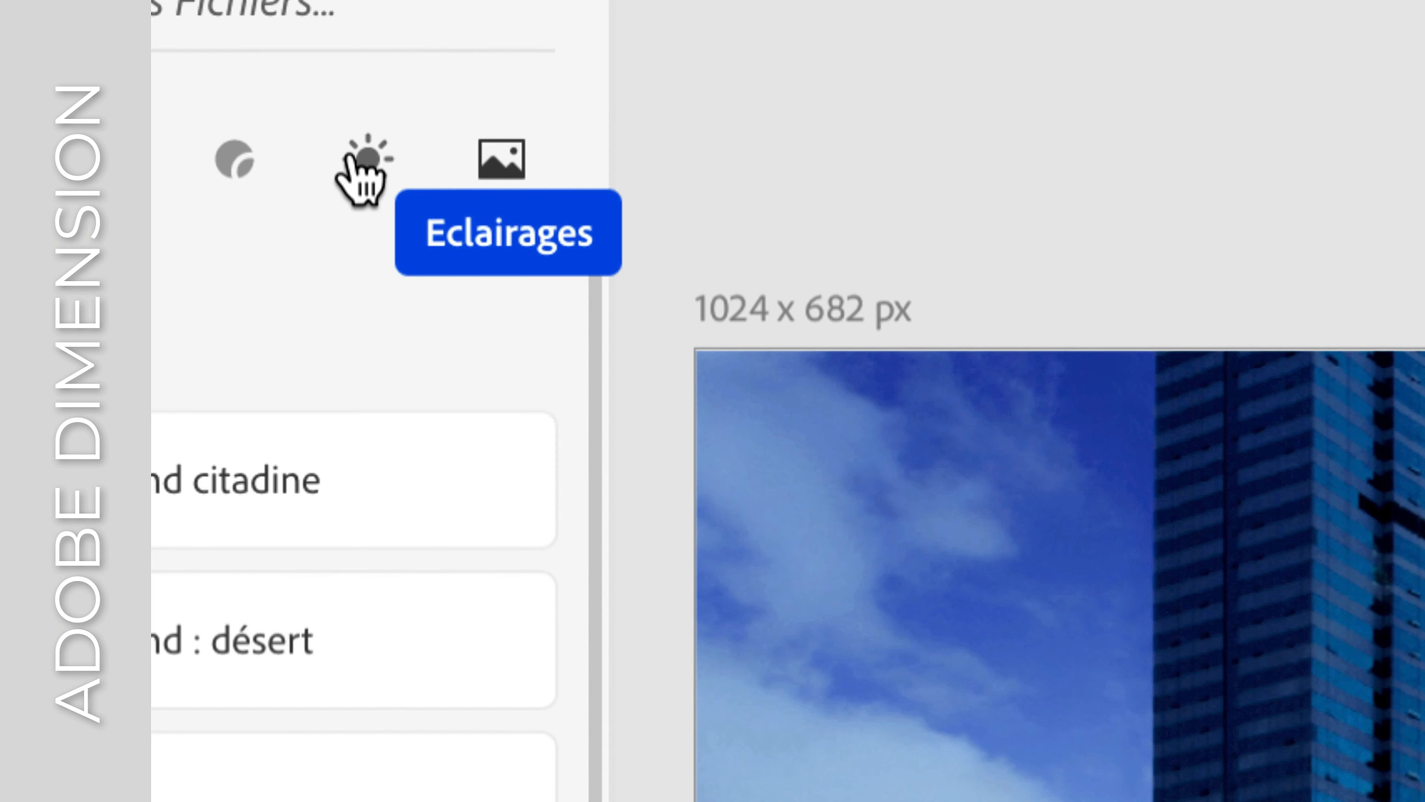
click(359, 163)
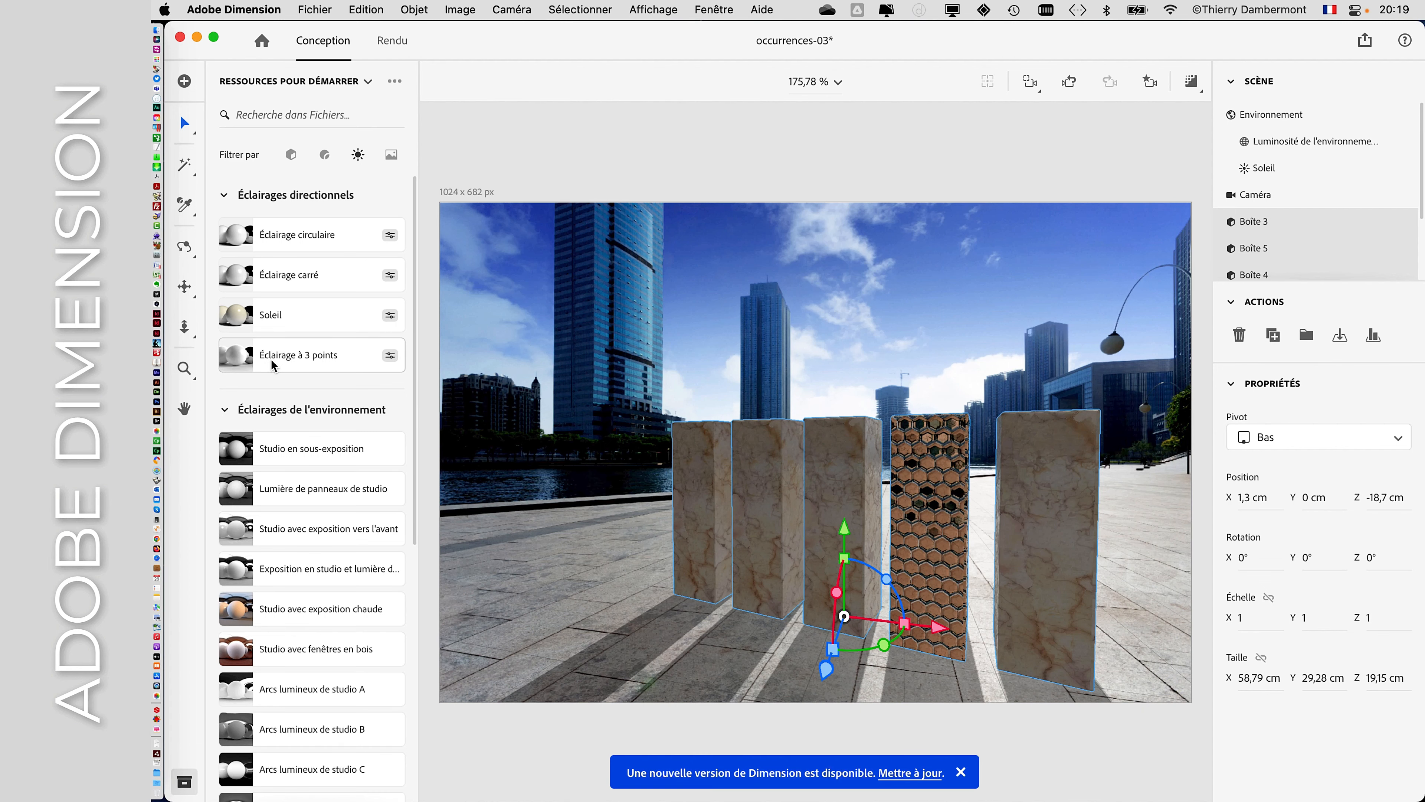
click(270, 359)
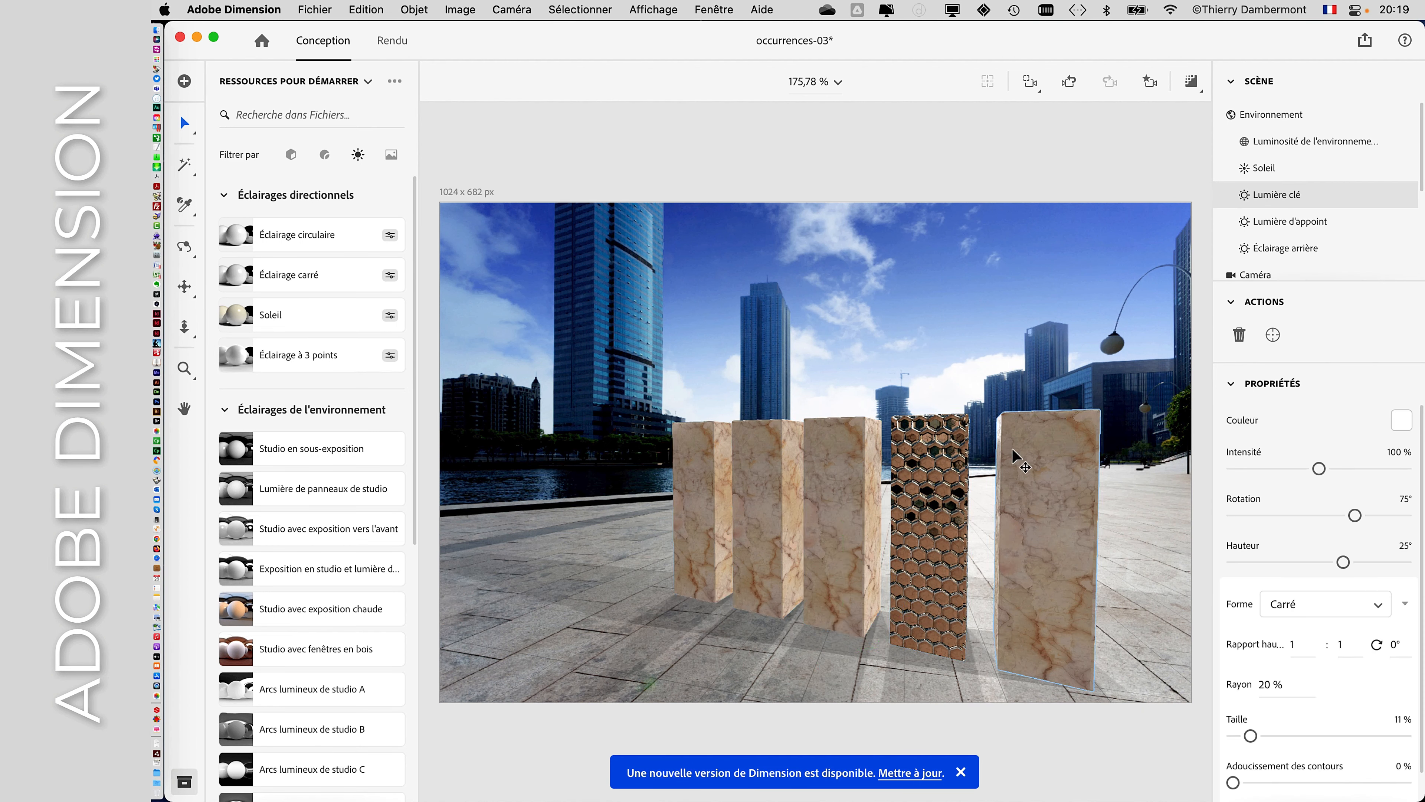
Step: Save the scene as a new file named occurrences-04.dn in the "Démarrage du cours 12" folder
click(308, 6)
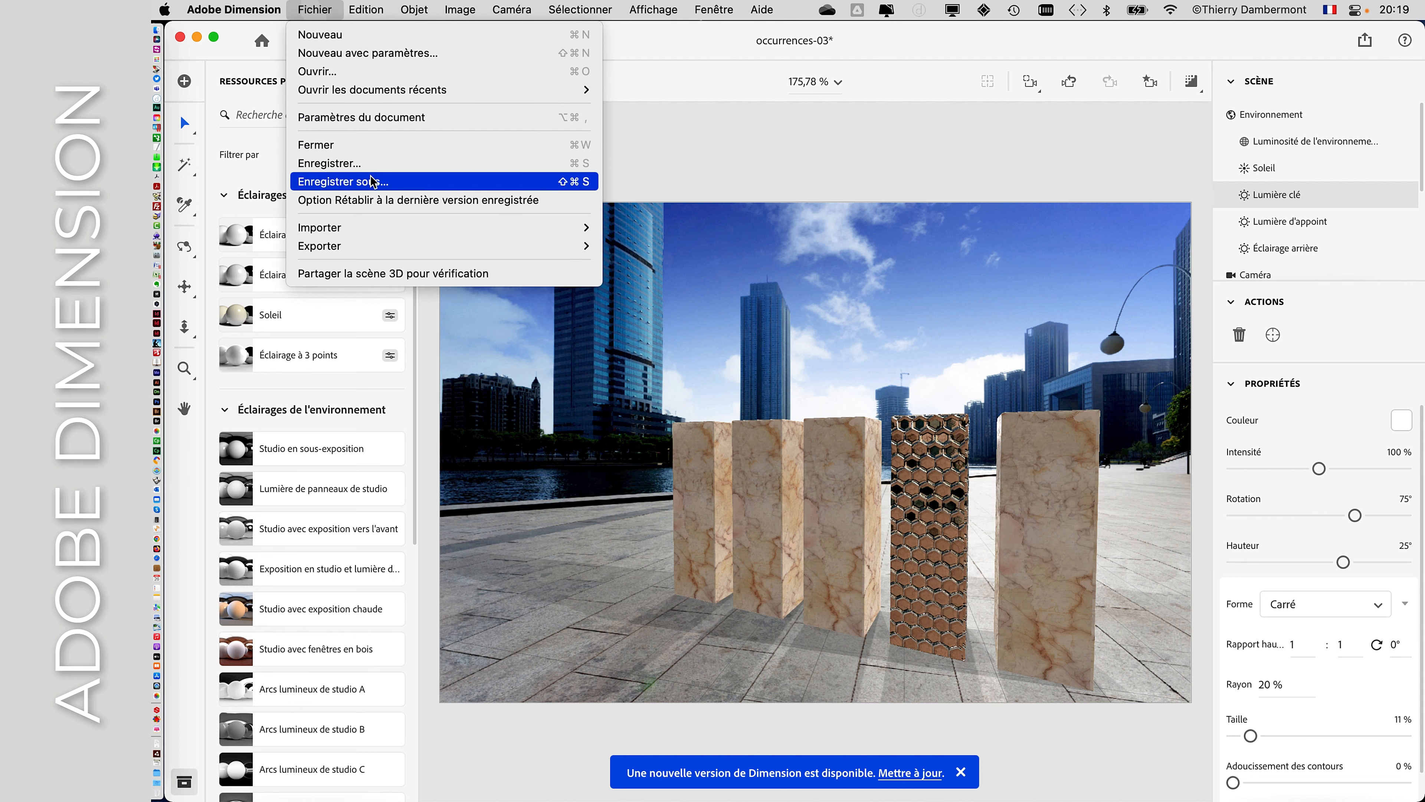
click(359, 182)
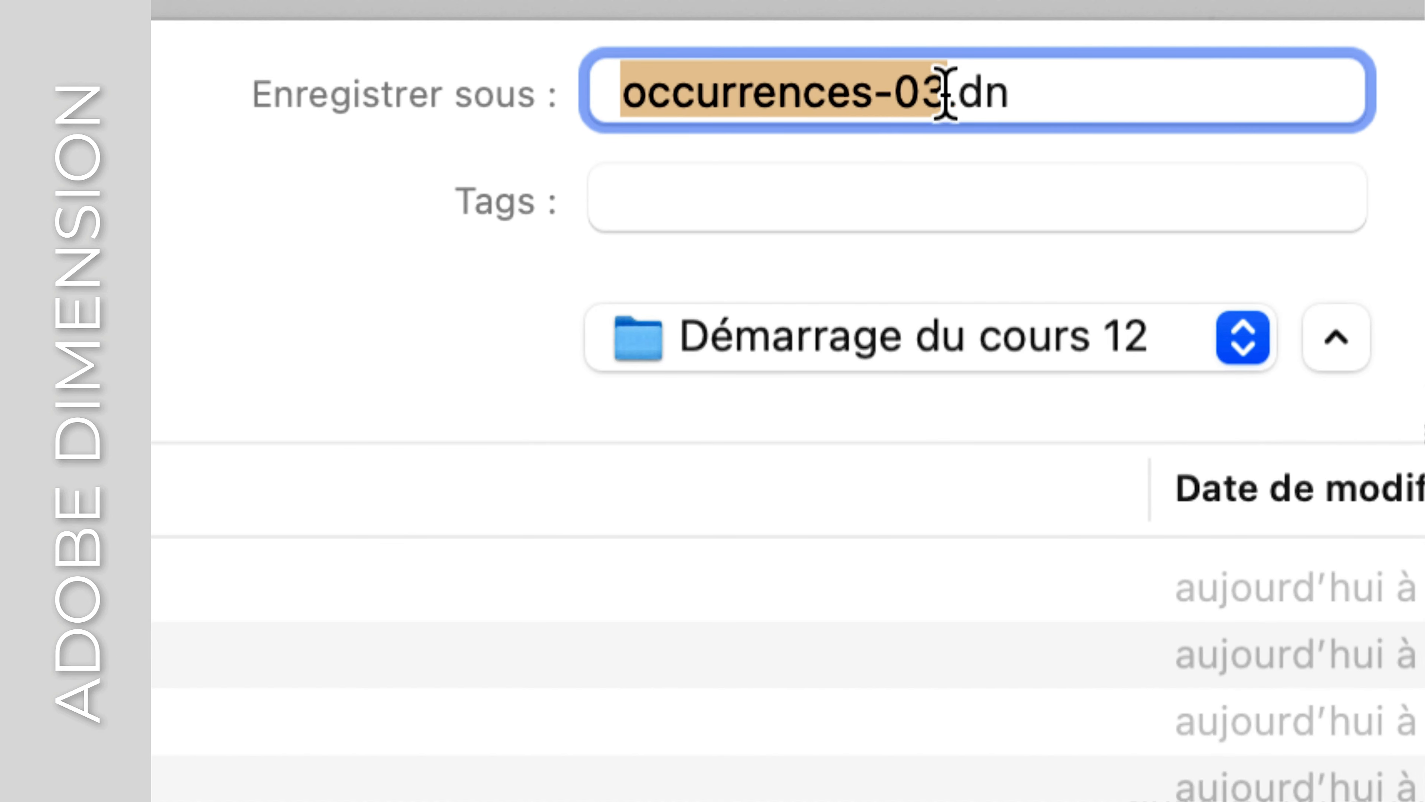
click(939, 90)
key(shift+Right)
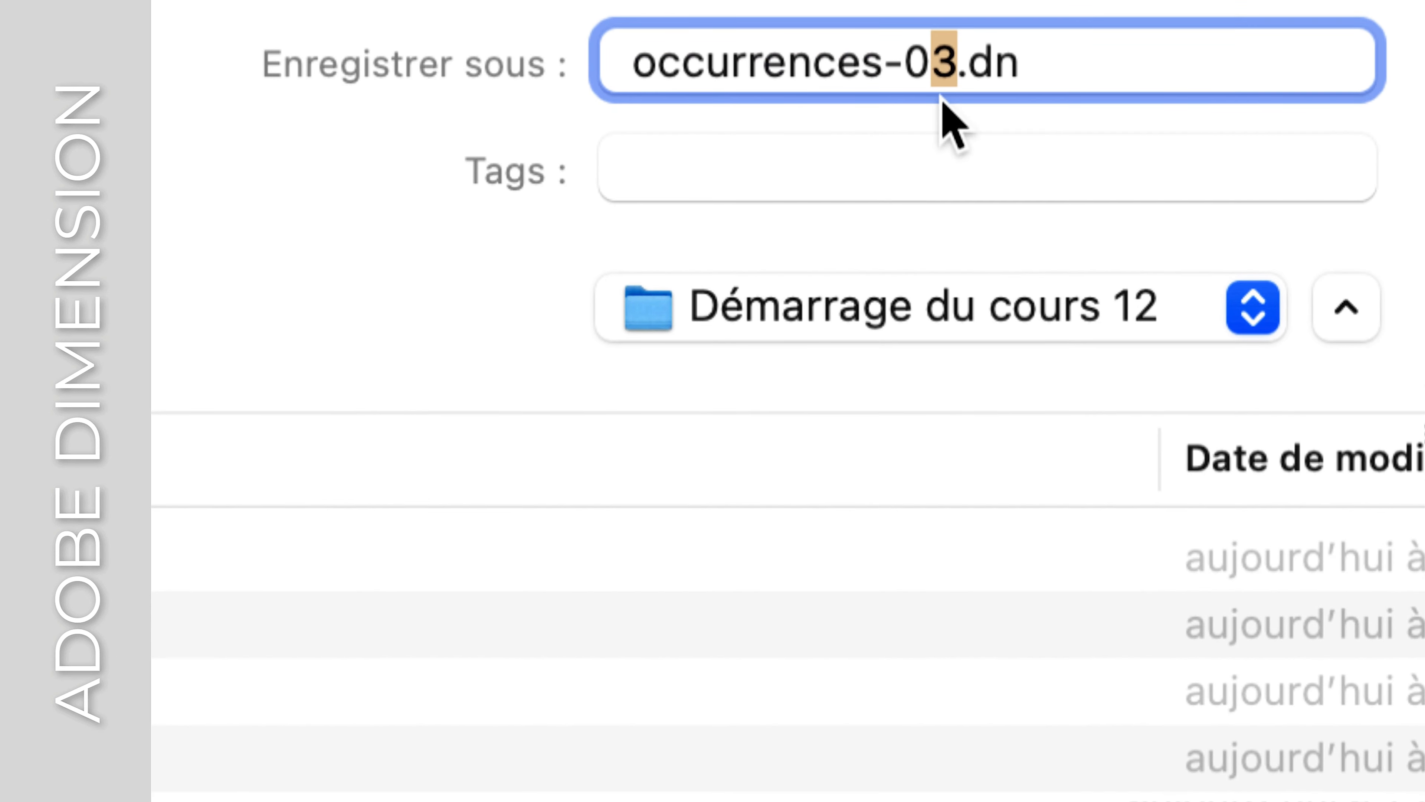
text(4)
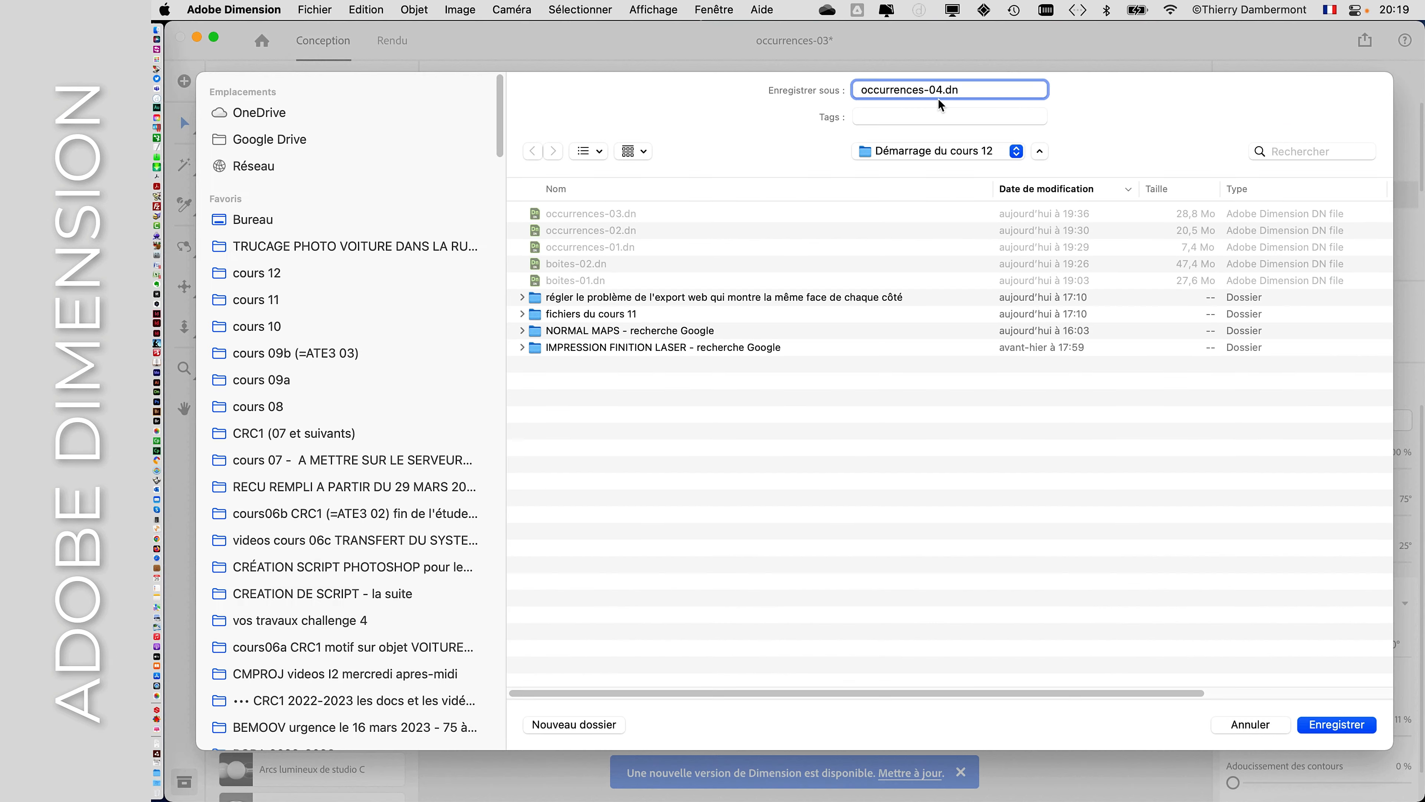
click(1338, 725)
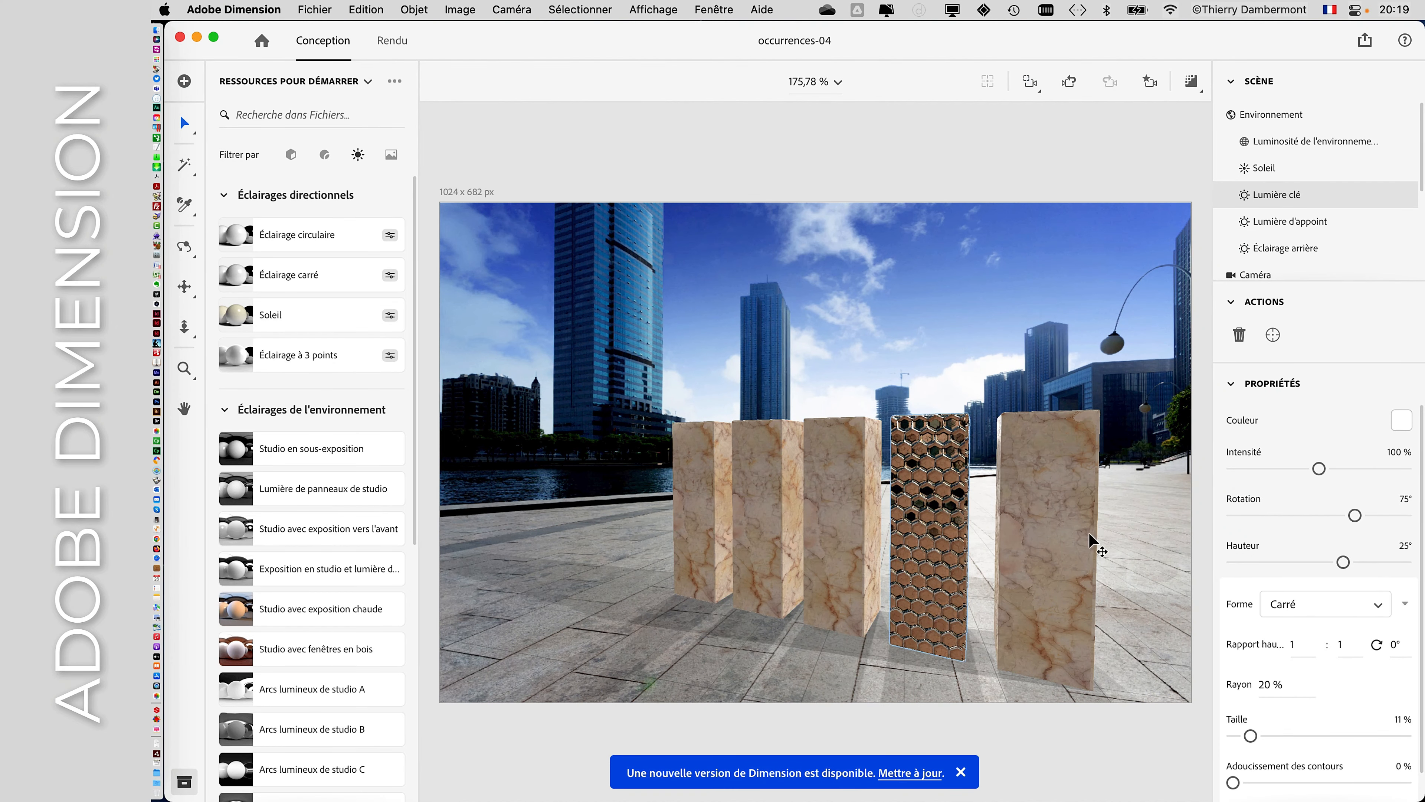
Step: Toggle the ground grid three times to compare the scene with and without it, ending on a slightly orbited view of the boxes
click(645, 7)
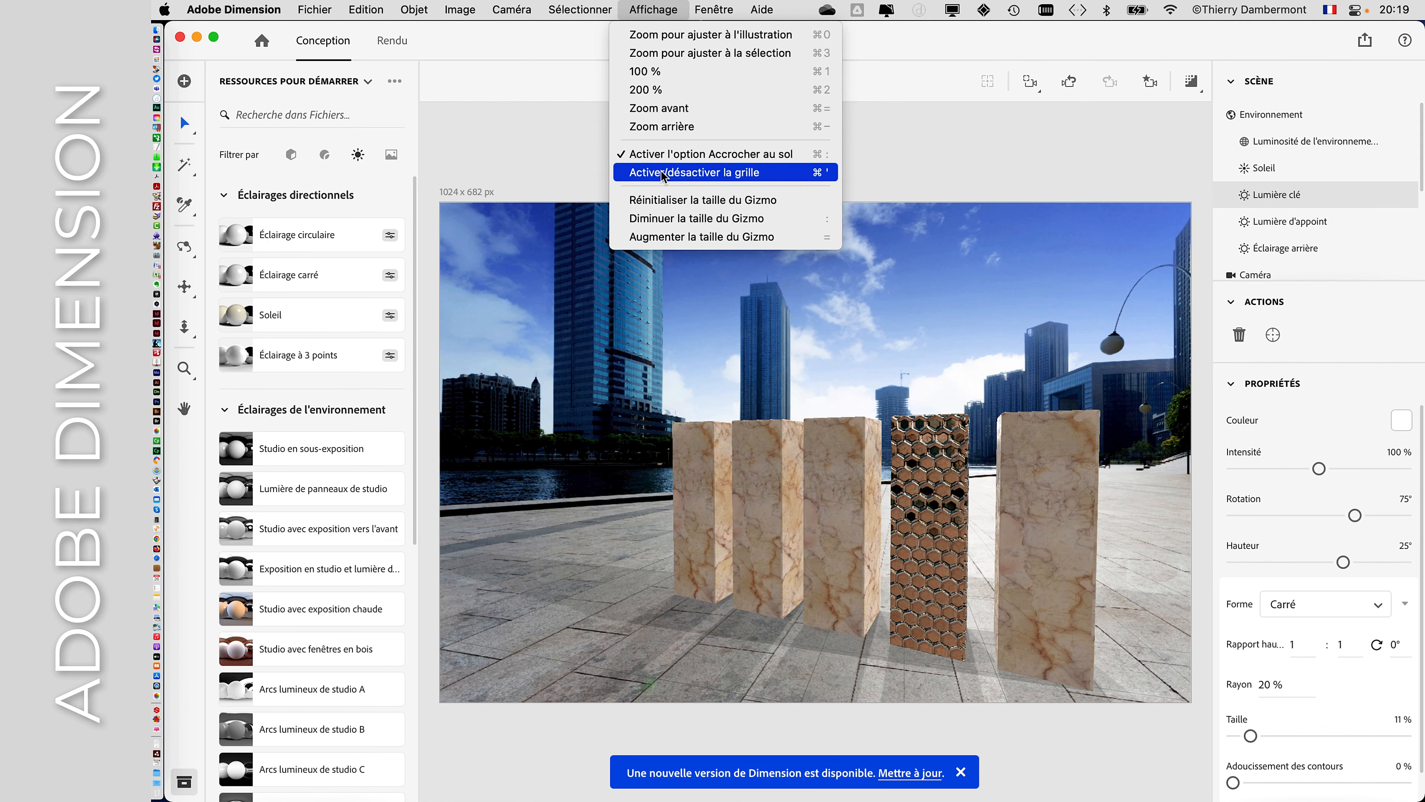
click(661, 171)
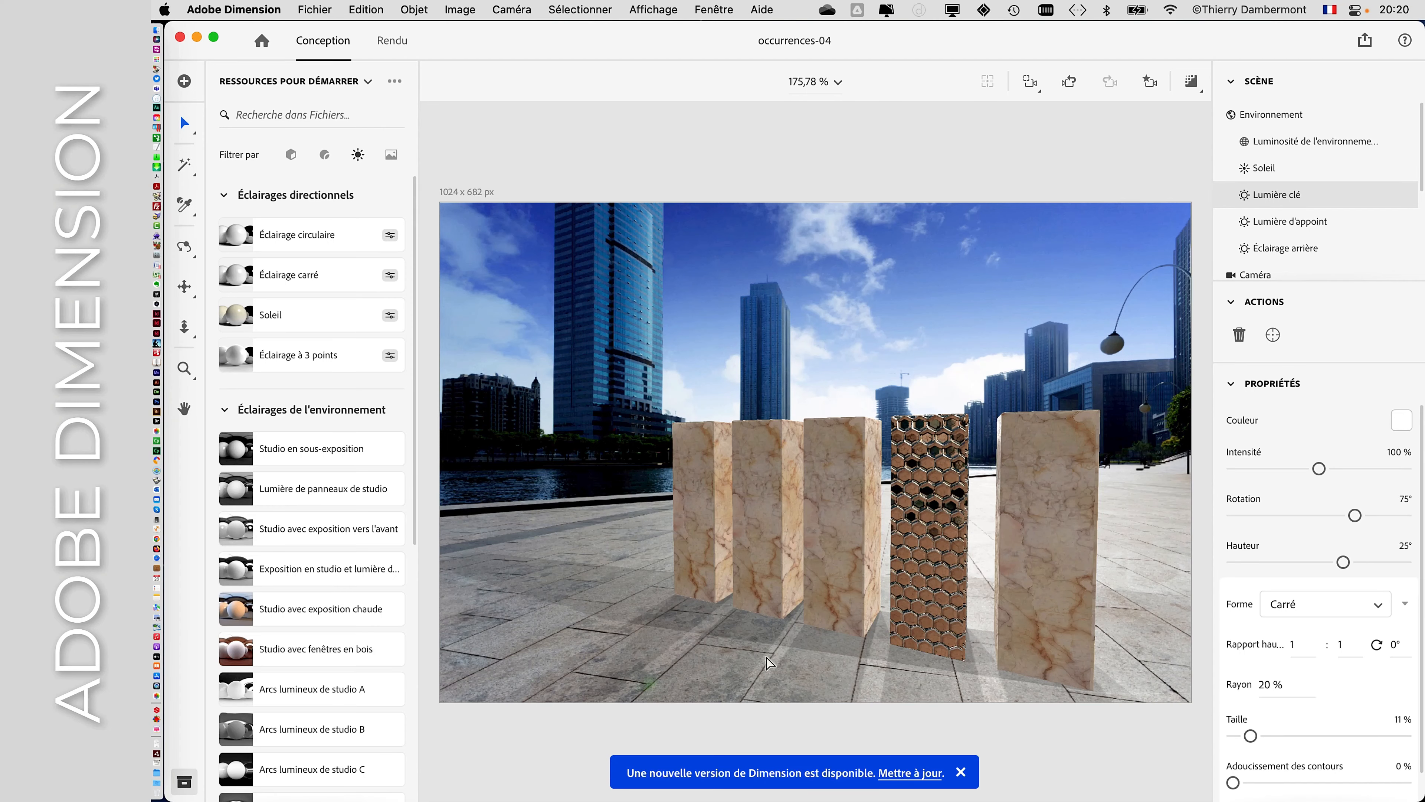
click(669, 9)
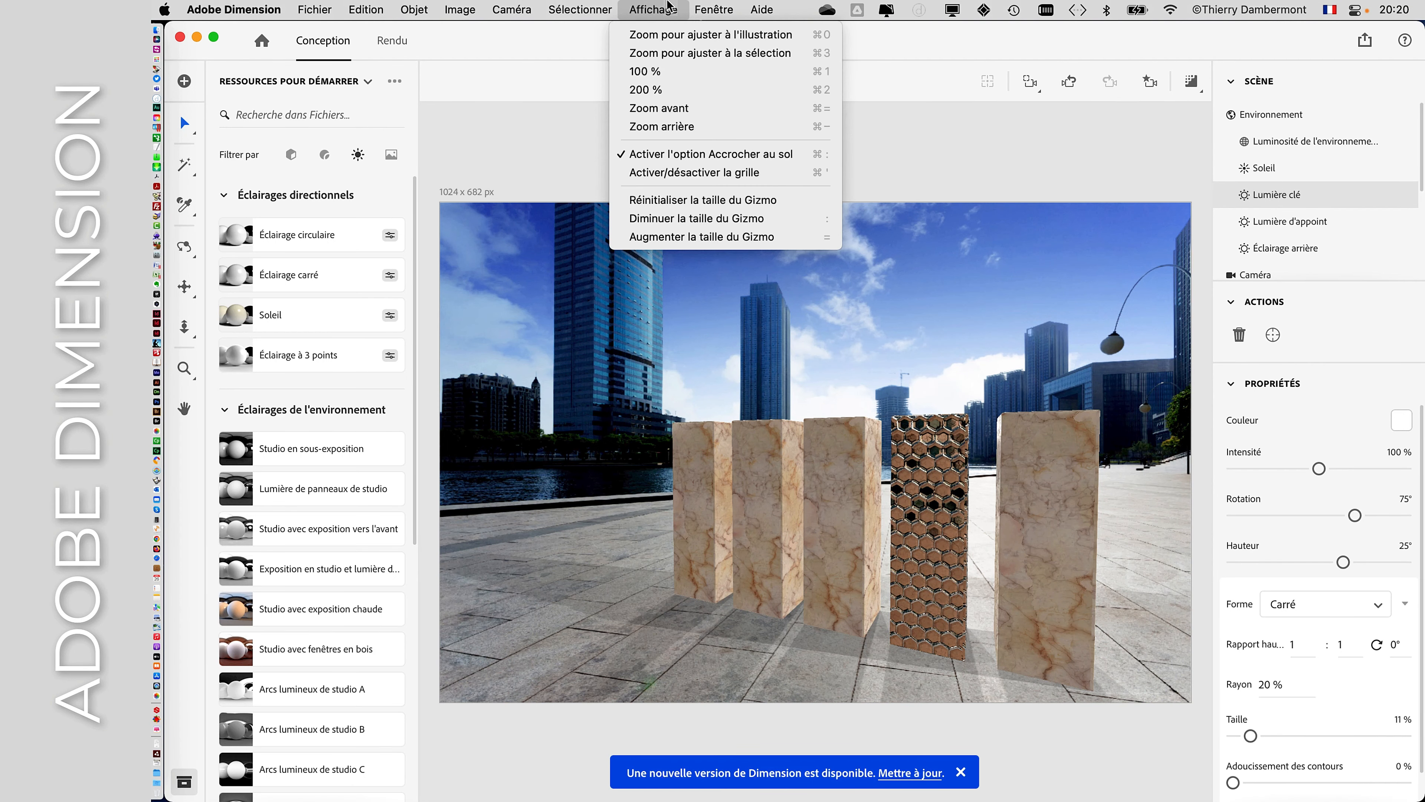
click(678, 172)
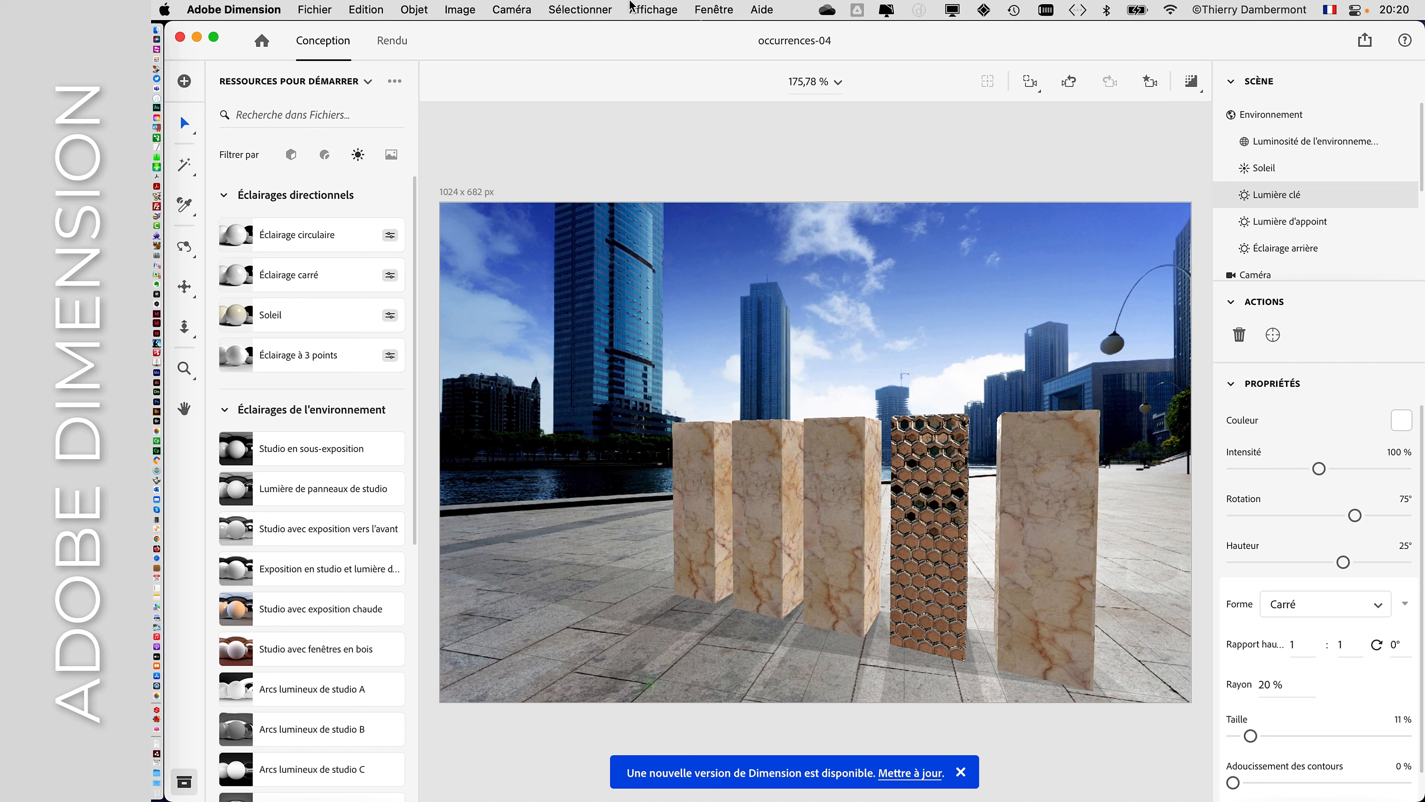
click(653, 10)
click(697, 174)
mouse_move(1126, 527)
mouse_down()
mouse_move(983, 538)
mouse_move(1148, 516)
mouse_move(1112, 533)
mouse_move(708, 550)
mouse_move(1133, 555)
mouse_up()
mouse_move(1132, 554)
right_down()
mouse_move(1167, 530)
mouse_move(1154, 542)
right_up()
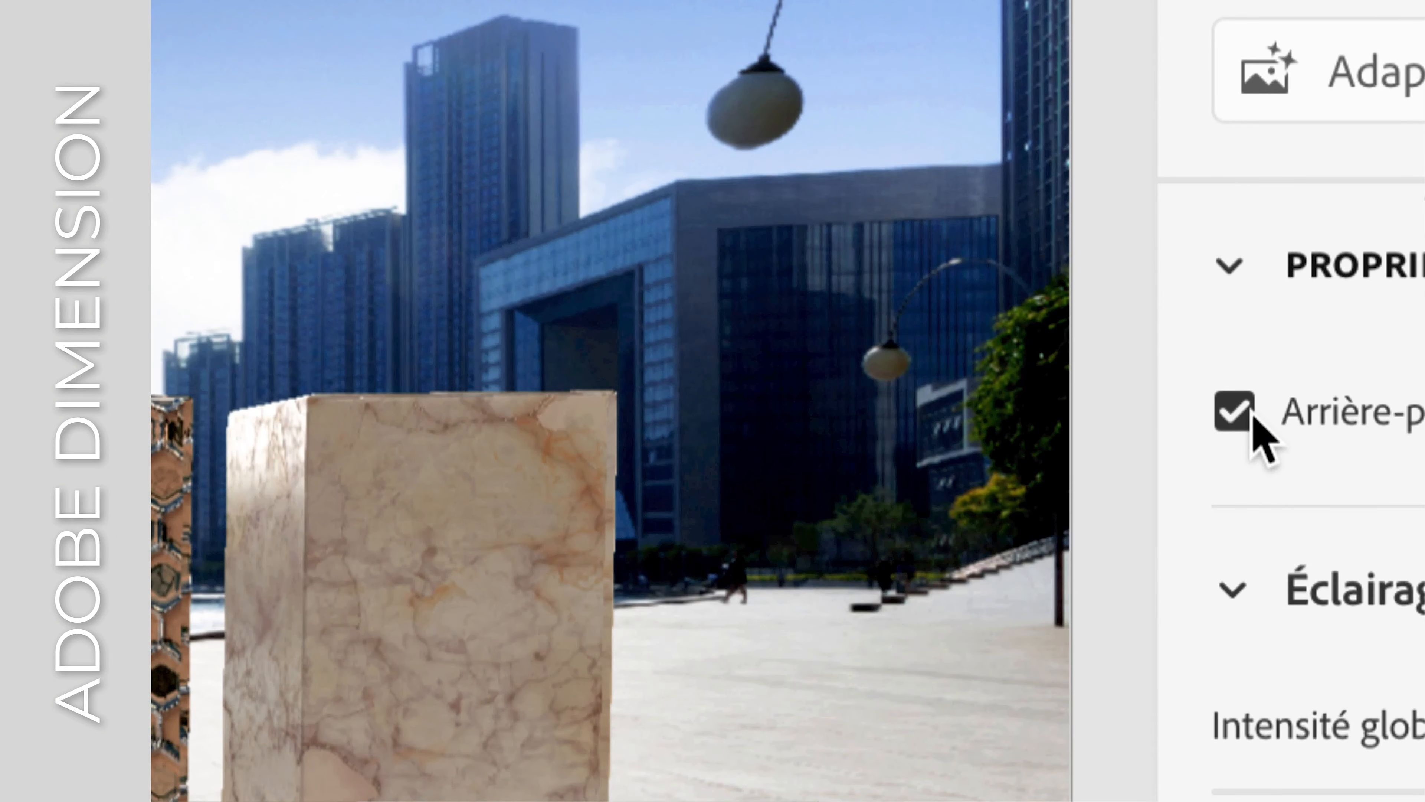
Step: Toggle the environment's background image off and on several times to compare the boxes against both, ending with the background shown
click(1256, 432)
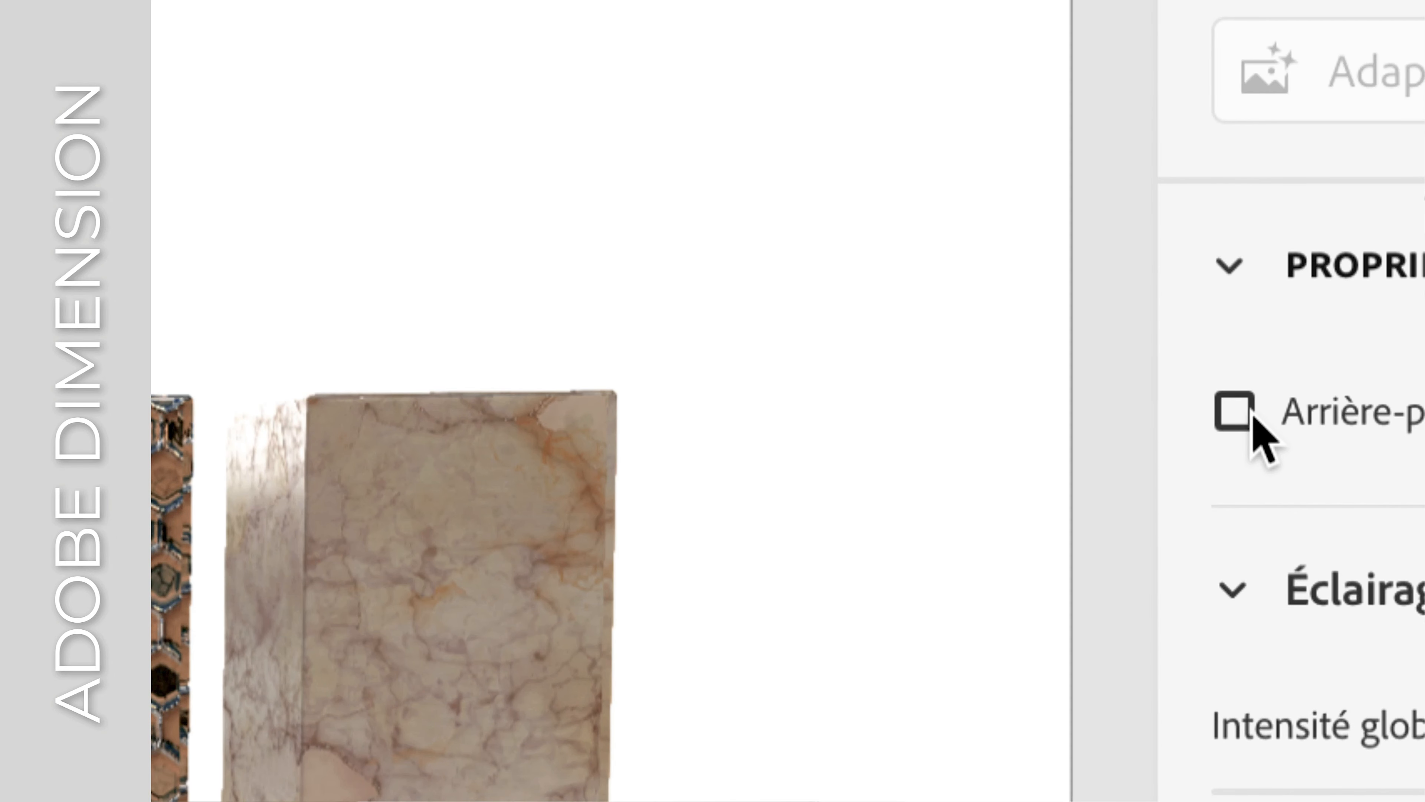
click(1255, 421)
click(1254, 421)
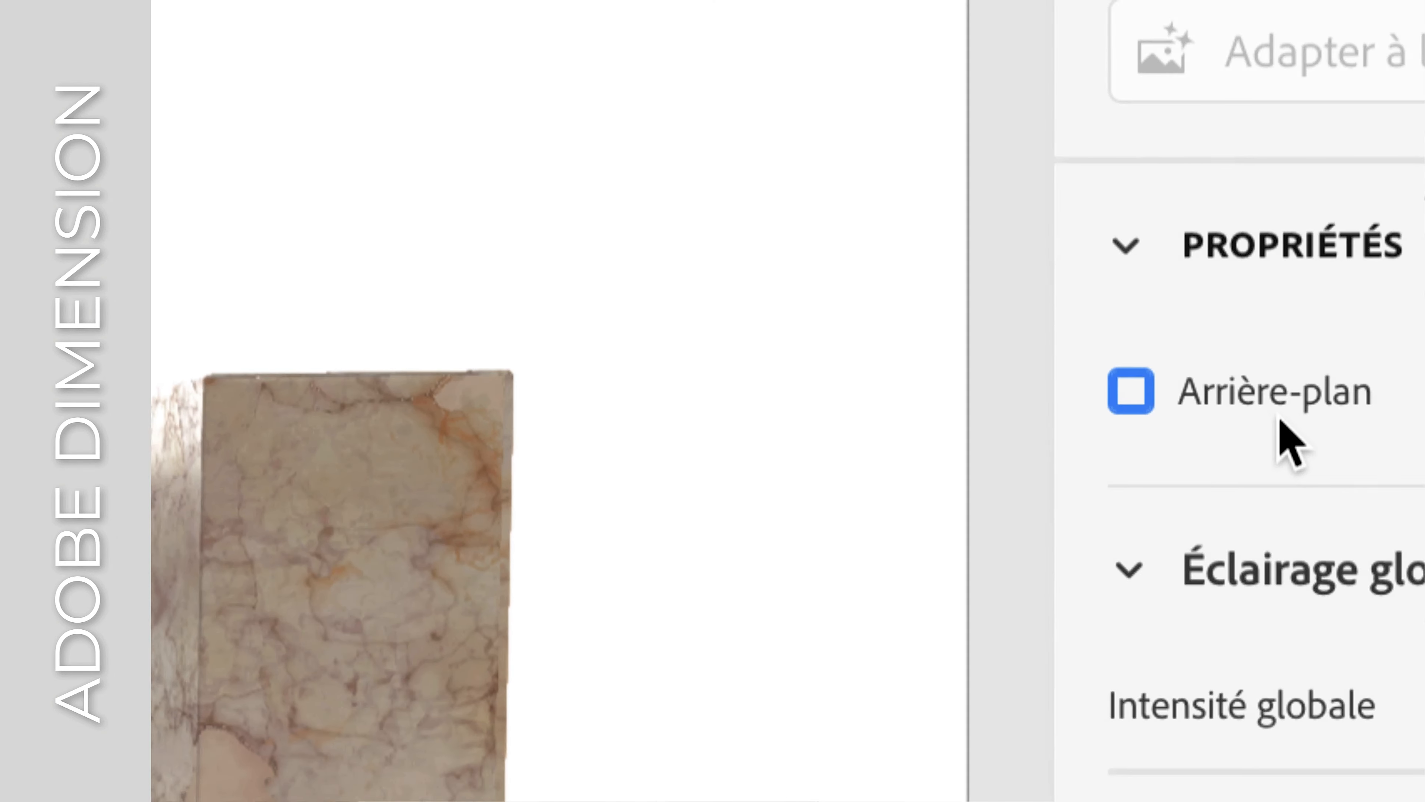
click(1134, 392)
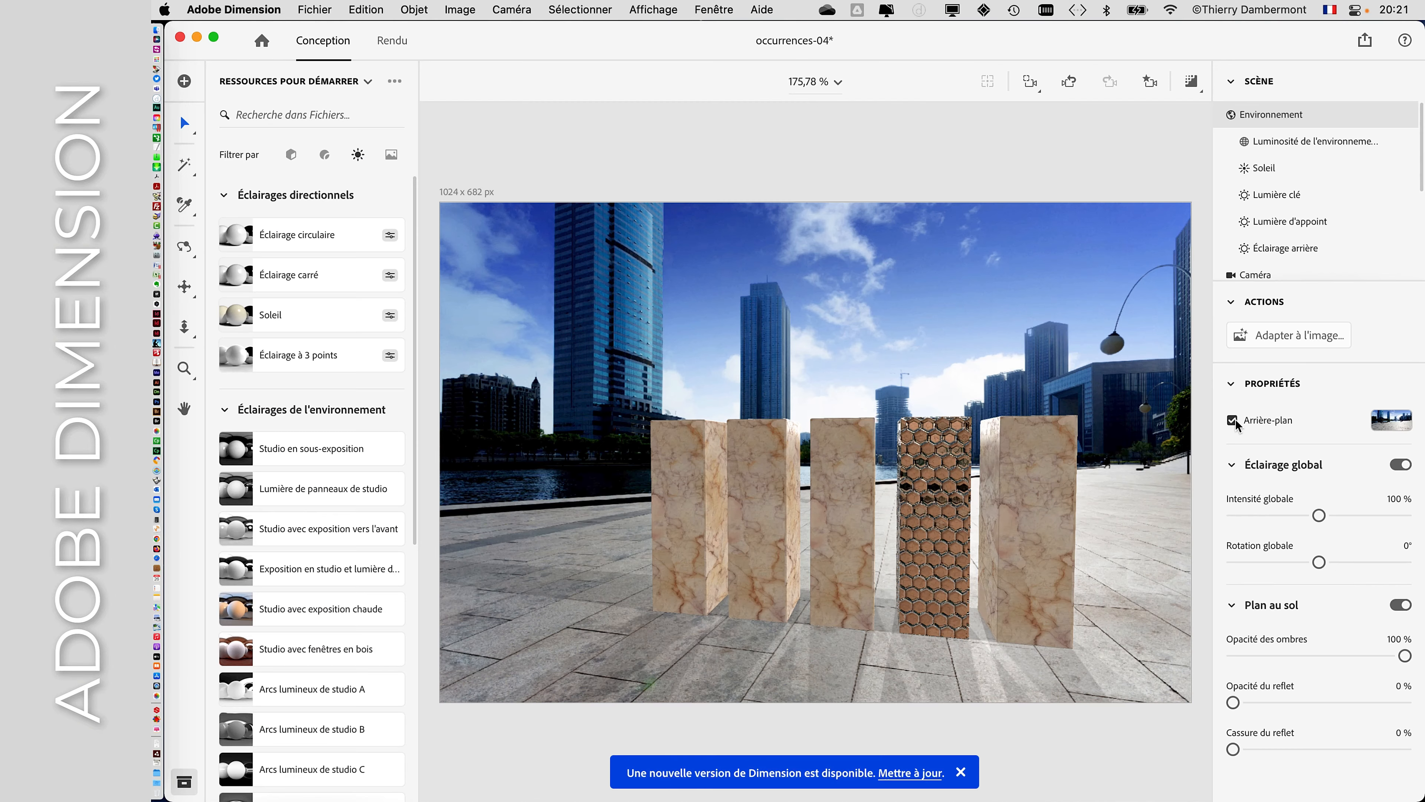
click(1235, 418)
click(1235, 419)
click(1235, 419)
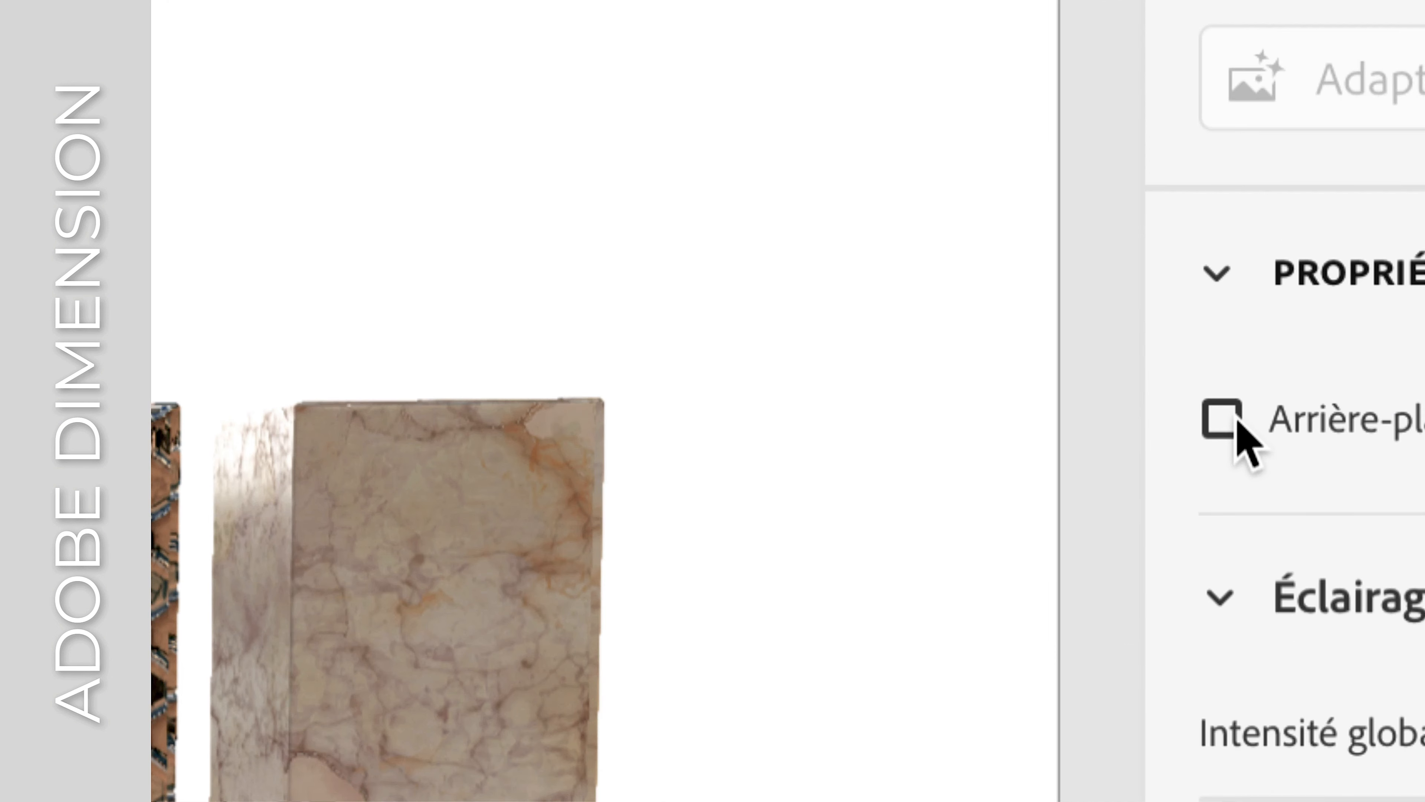
click(1236, 422)
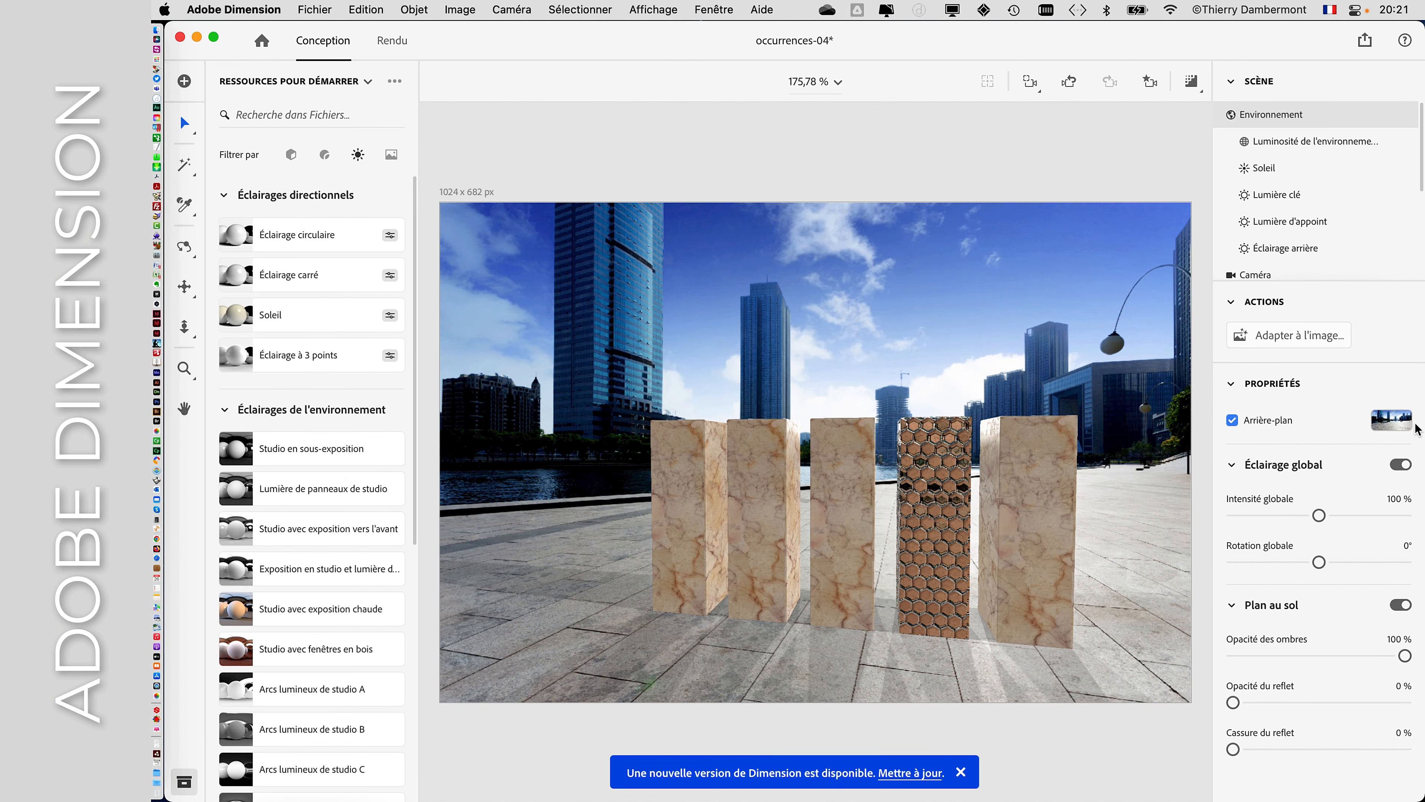
Step: Toggle the ground plane (Plan au sol) off and on several times to compare the boxes' shadows, ending with it enabled
click(1233, 606)
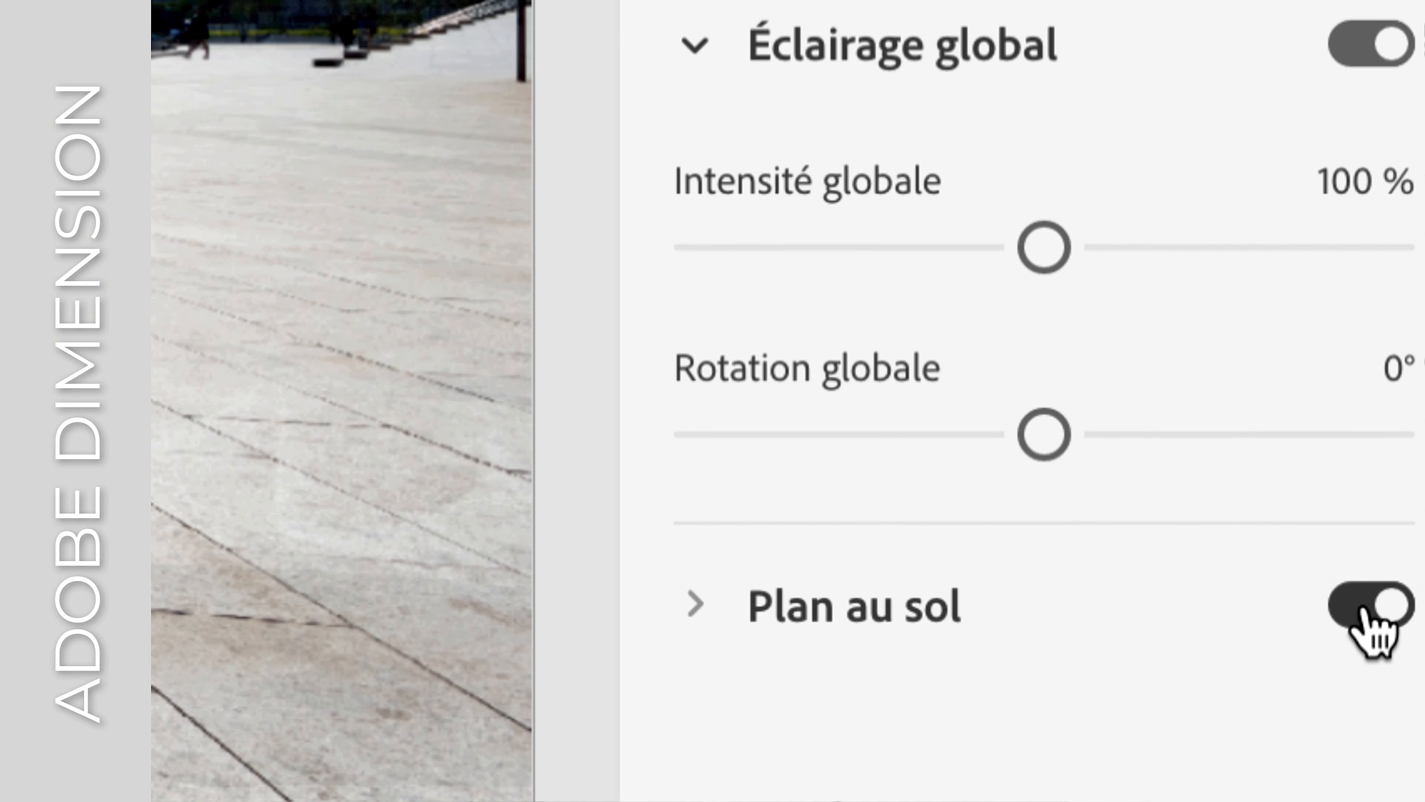
click(1371, 623)
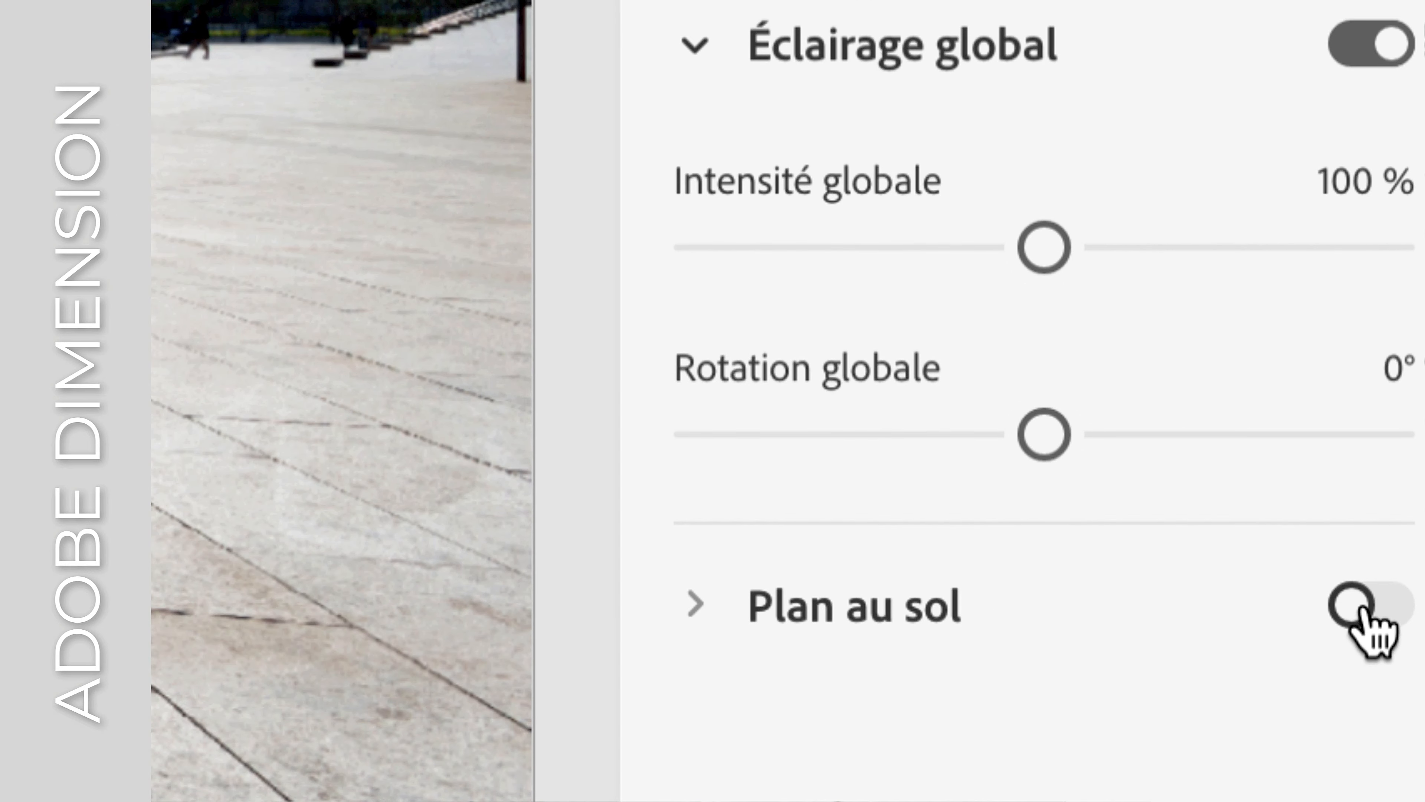
click(1369, 623)
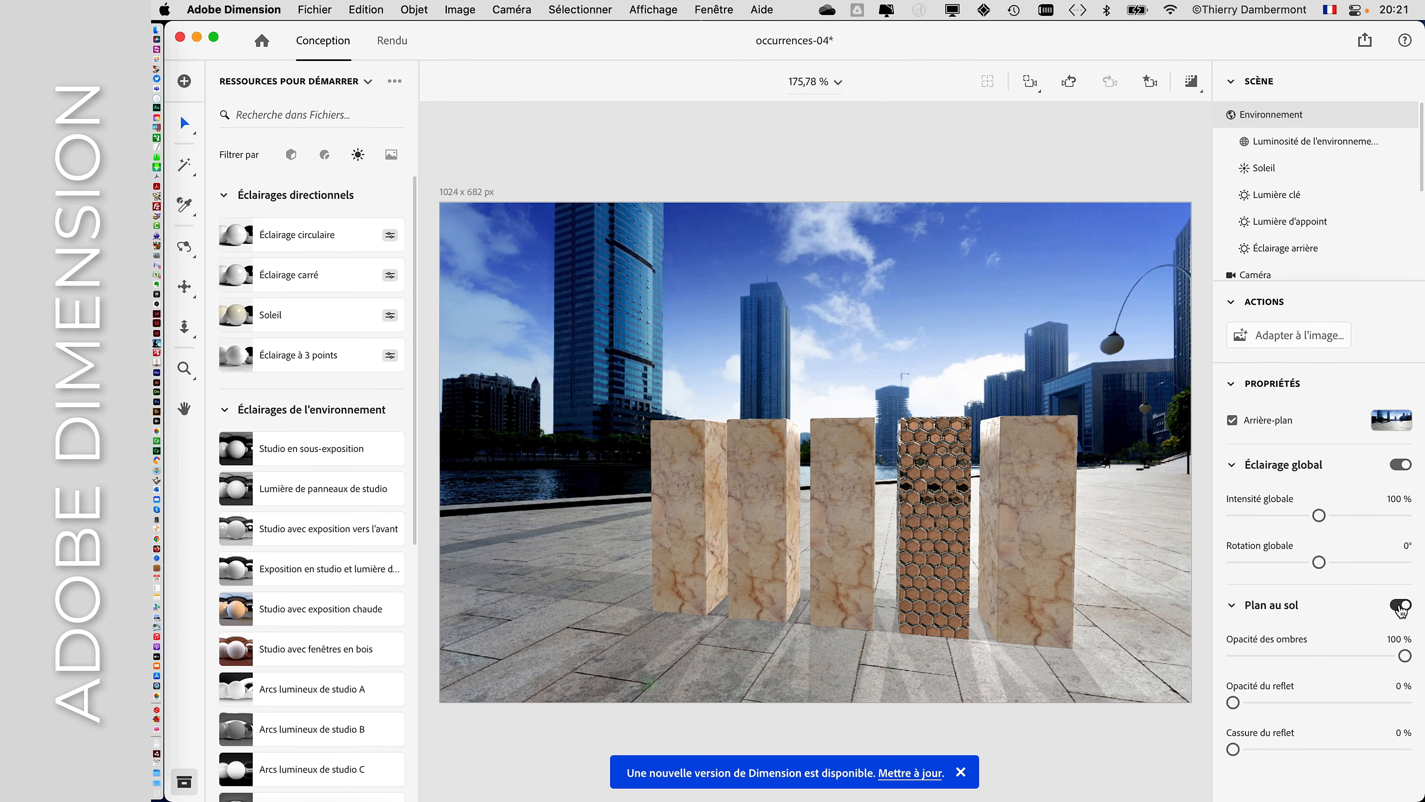
click(1400, 606)
click(1400, 606)
click(1400, 606)
click(1401, 607)
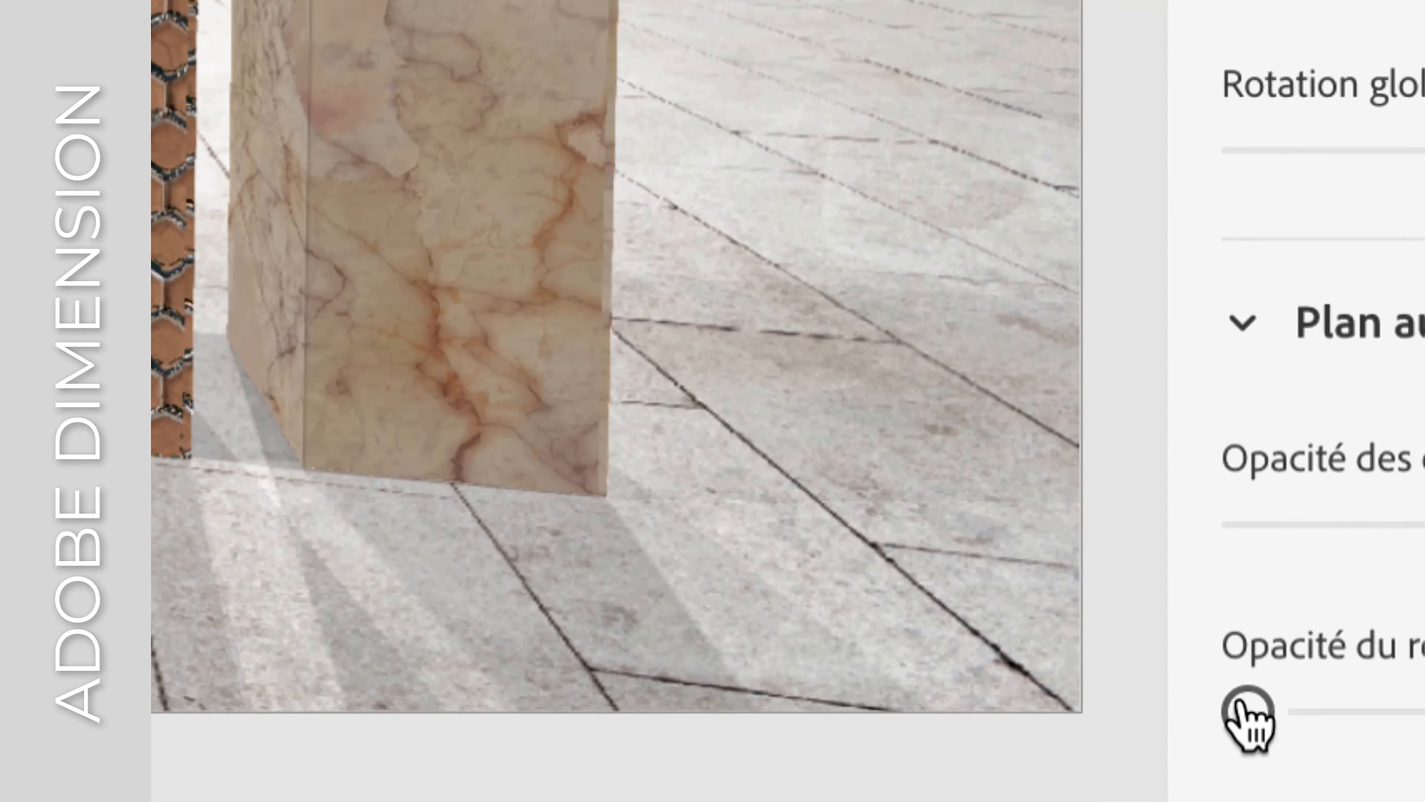
Step: Set the ground plane's reflection opacity (Opacité du reflet) to 100 % and turn on the render preview
drag(676, 718, 801, 711)
drag(1267, 706, 1384, 720)
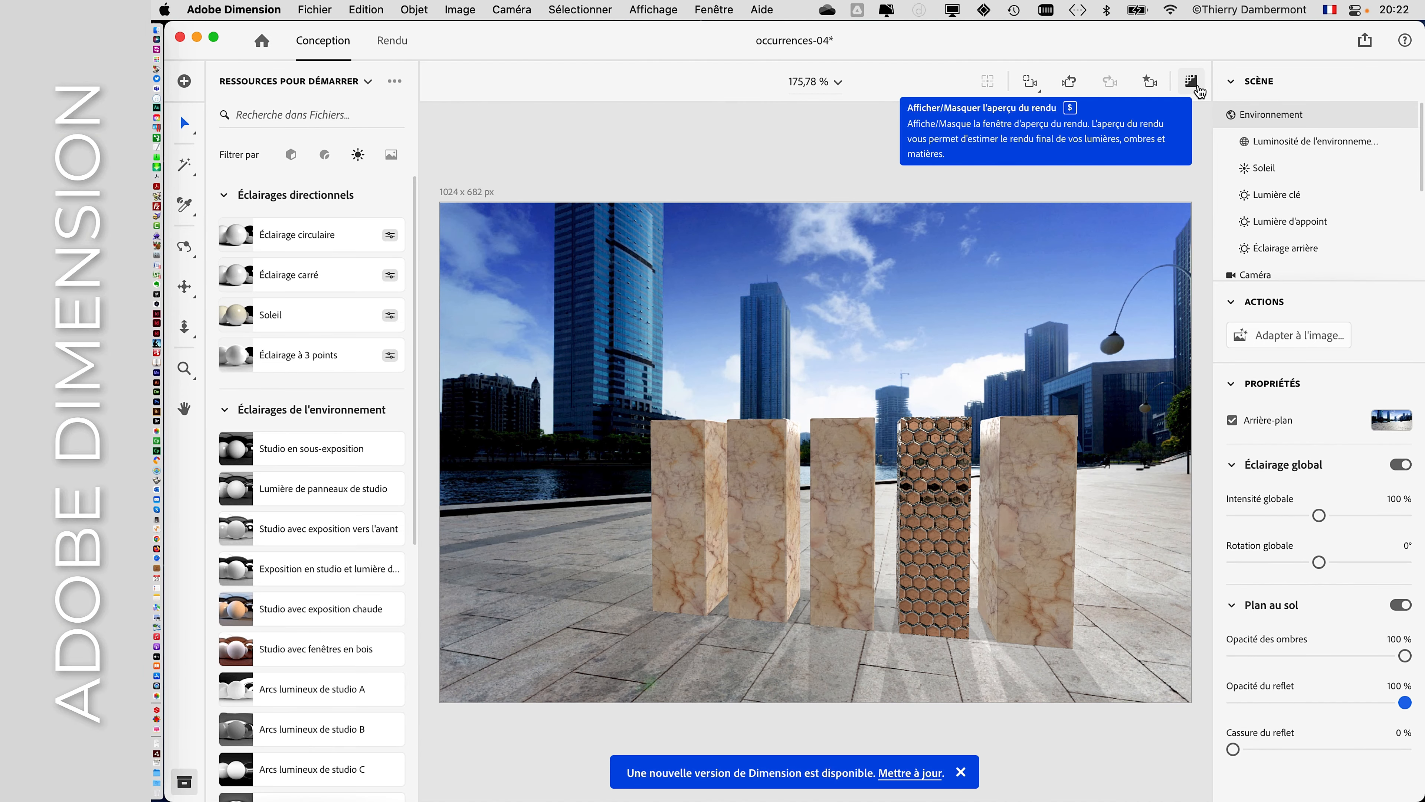
click(1198, 89)
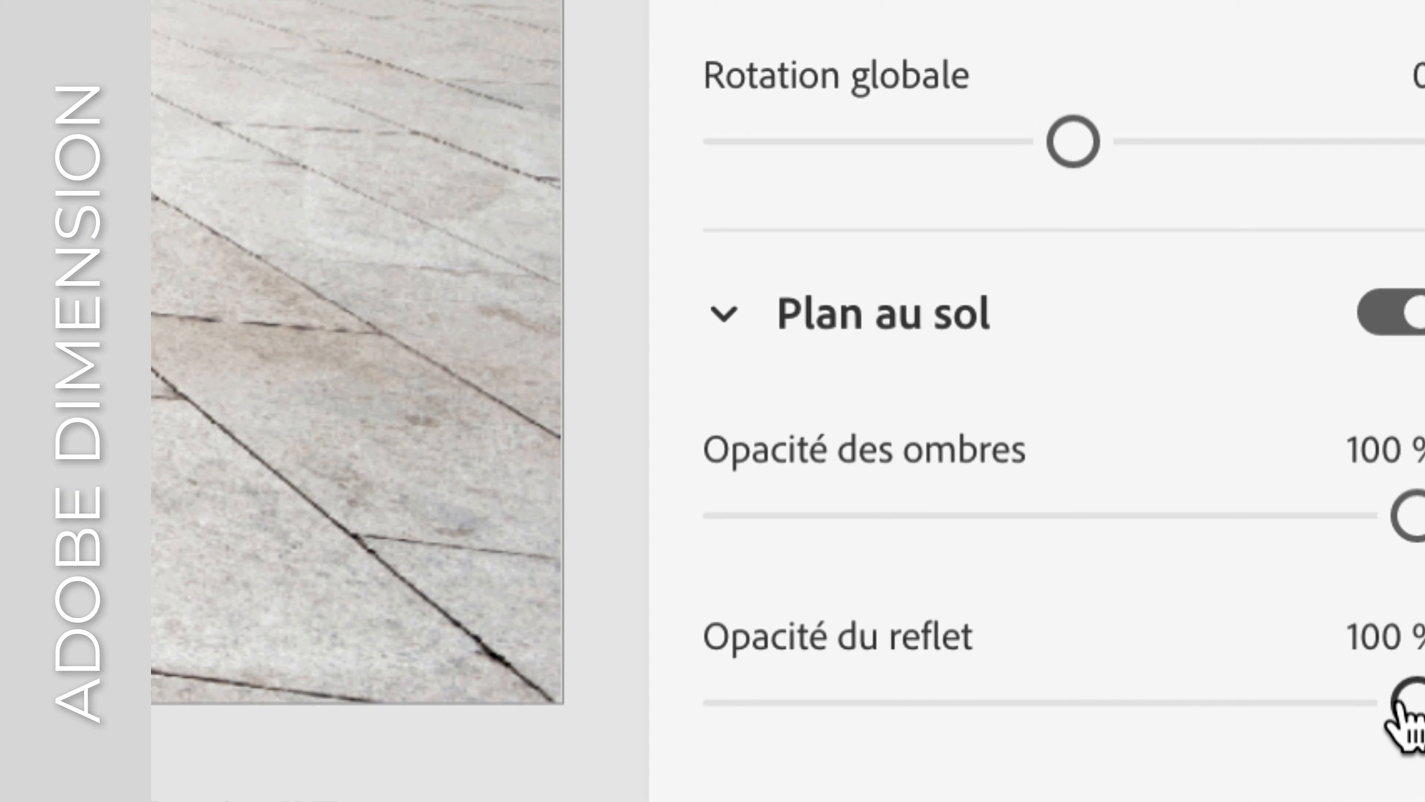
Step: Reduce the ground plane's reflection opacity to 34 % and save the scene
drag(1400, 702, 963, 703)
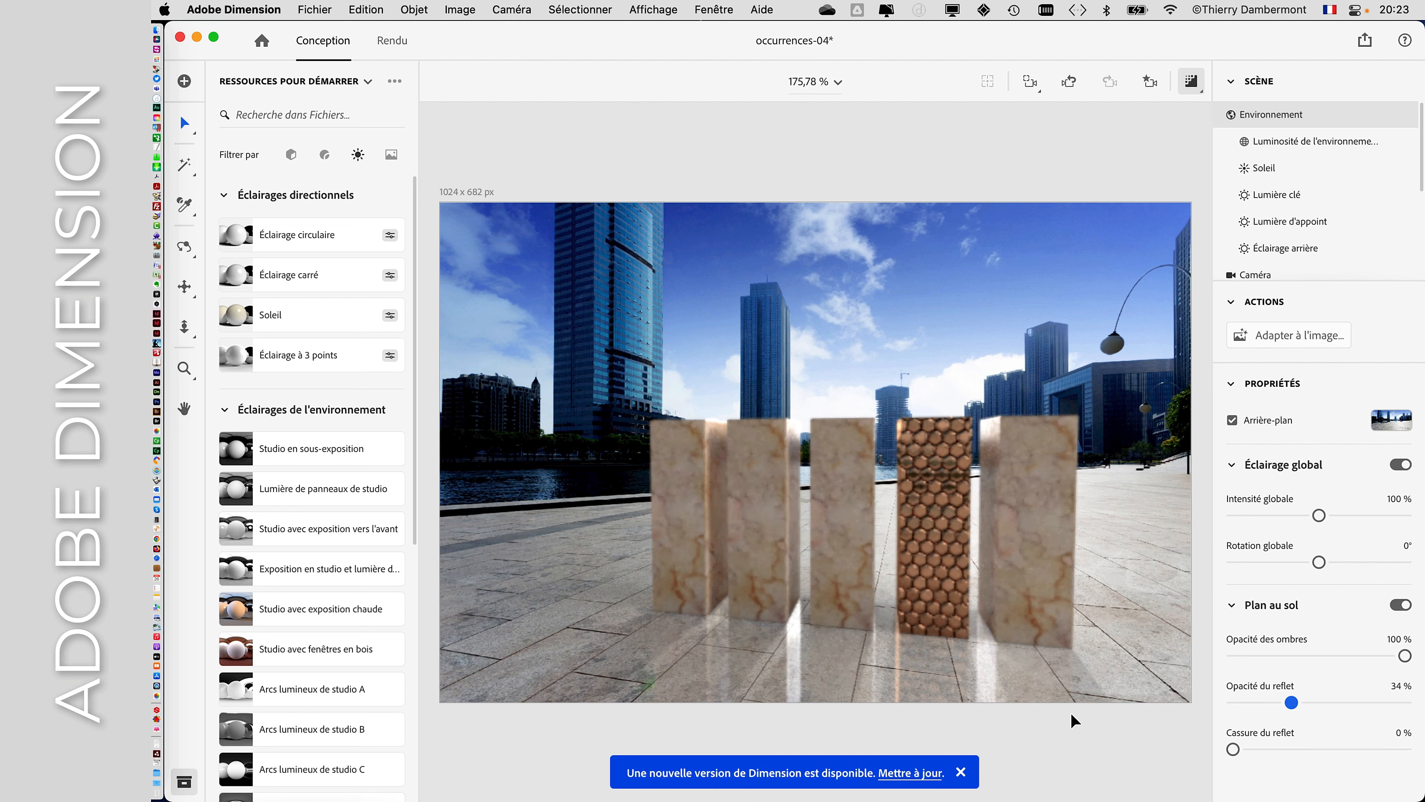
click(315, 10)
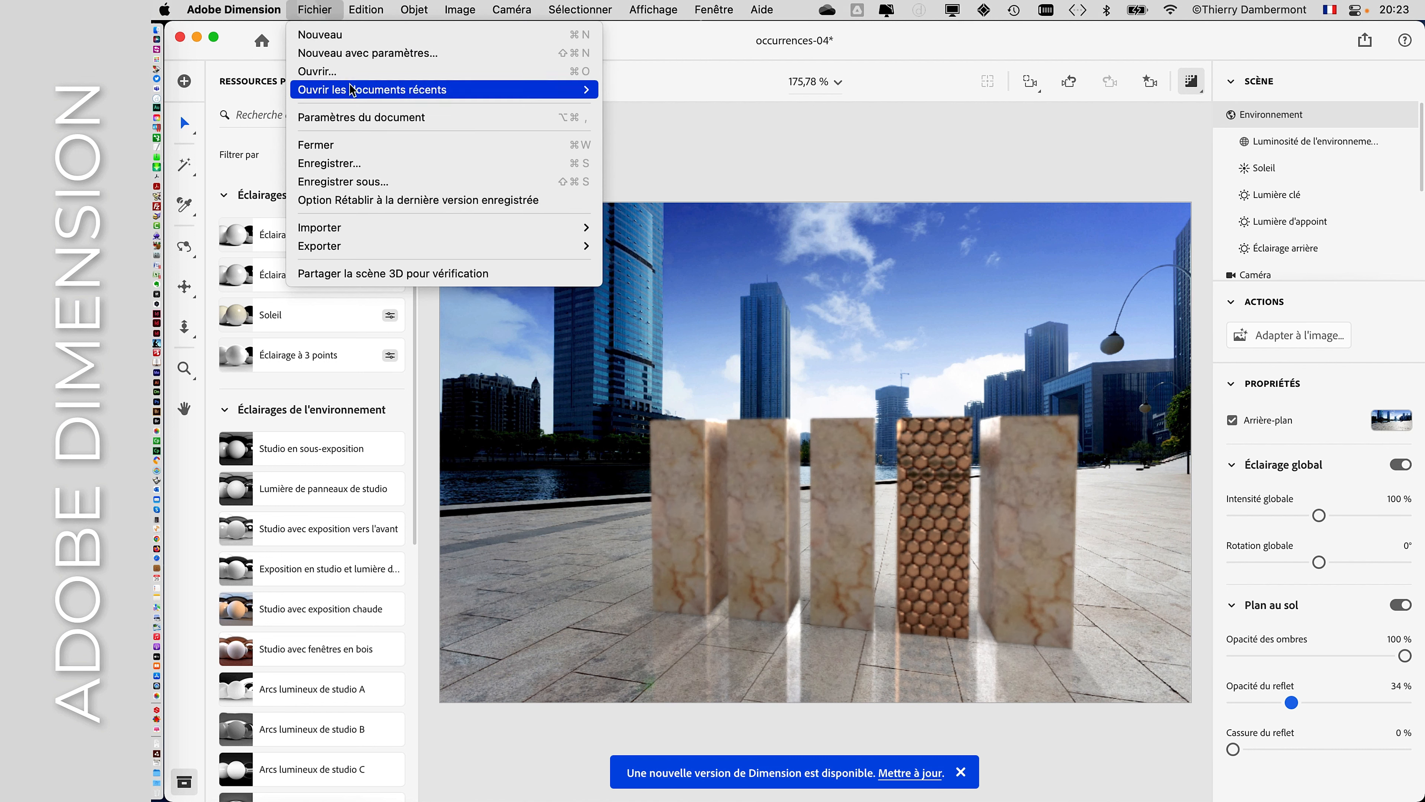
click(365, 163)
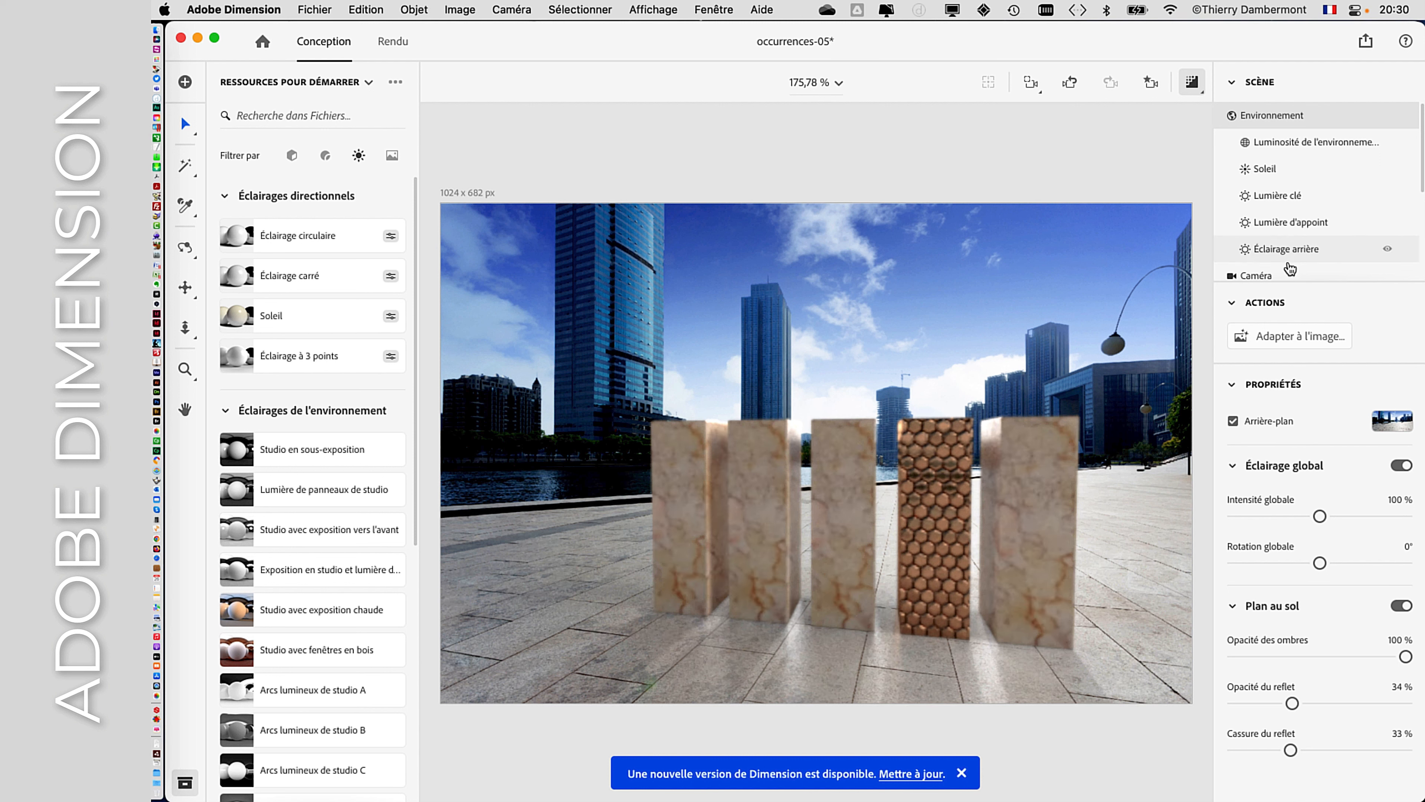
Step: Select the camera in the scene to access its perspective and focus properties
scroll(1277, 268, down, 1)
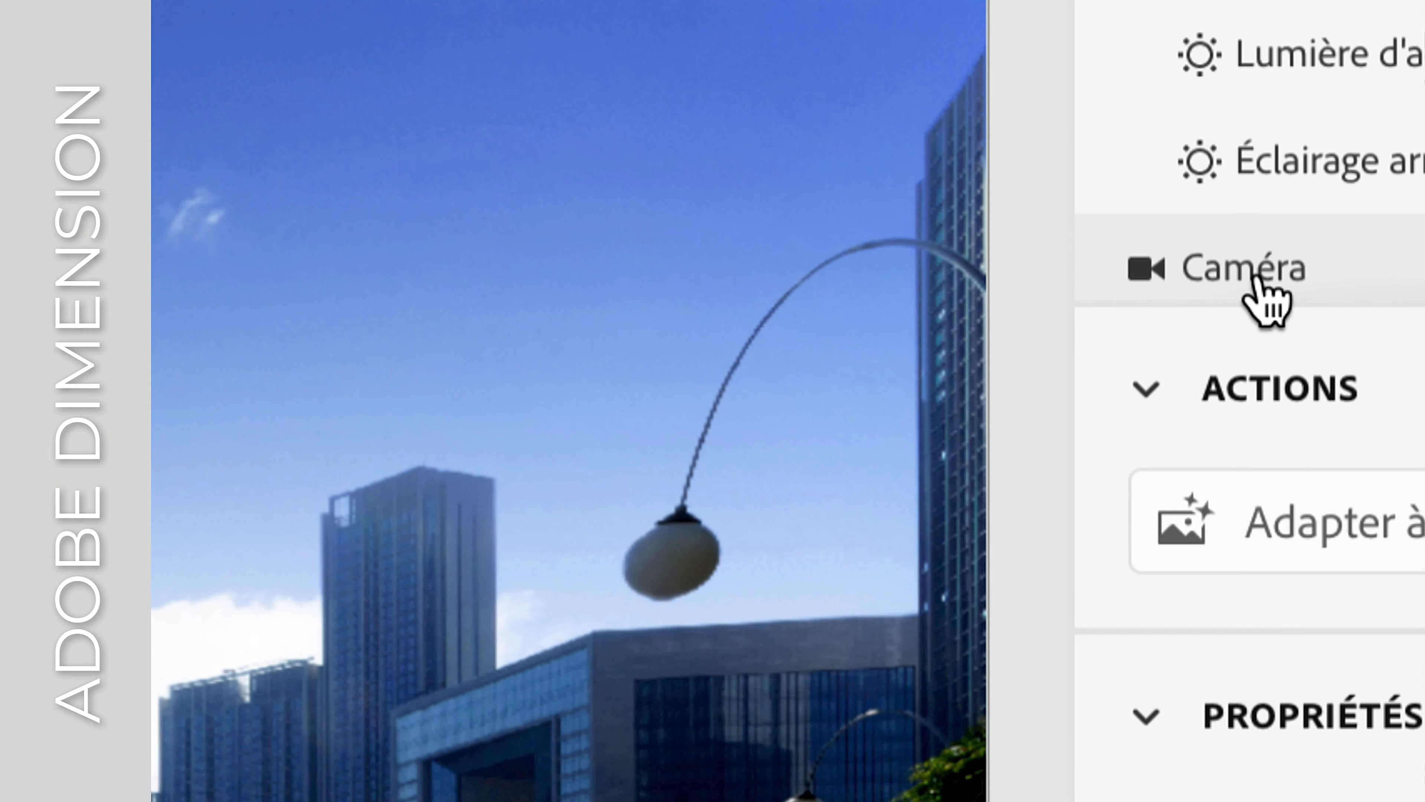
click(1260, 275)
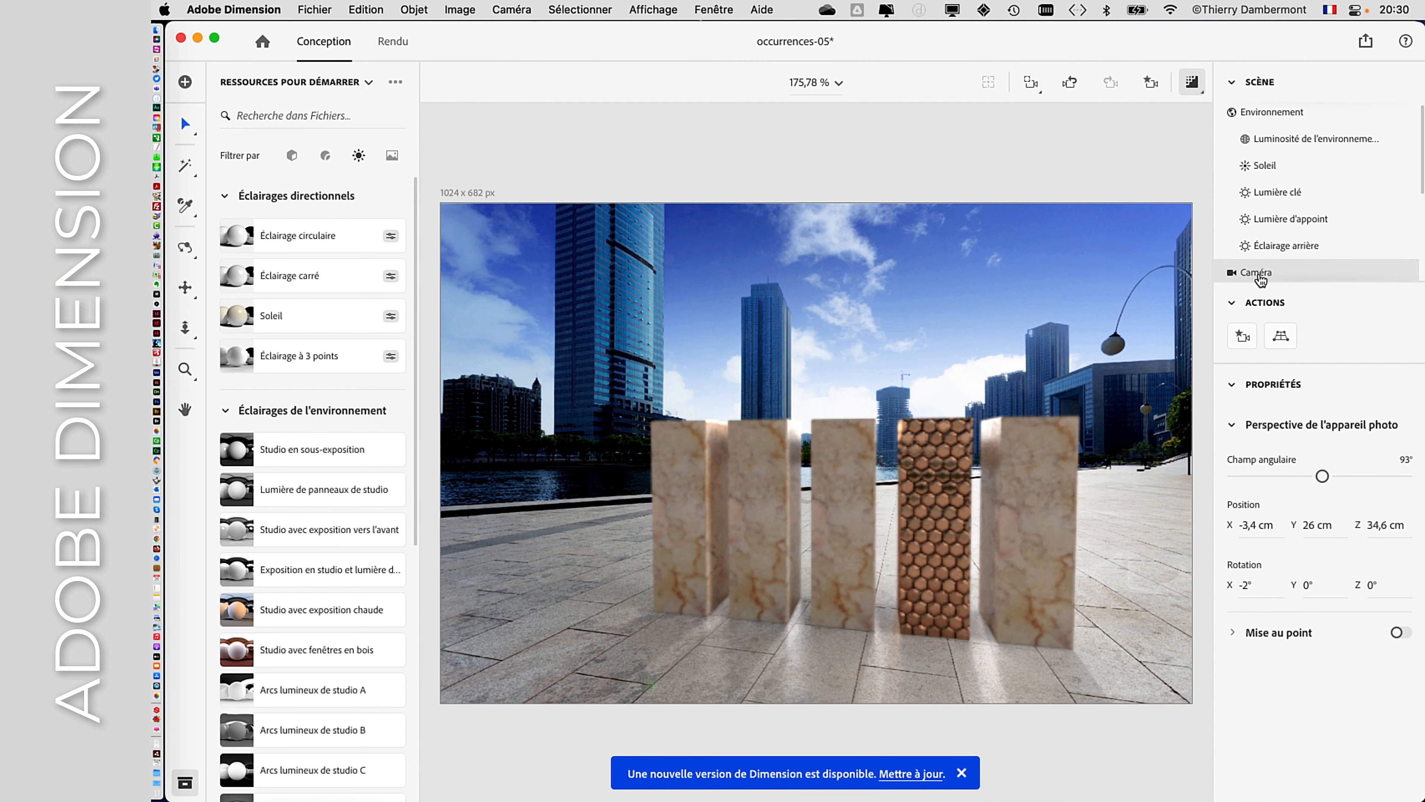